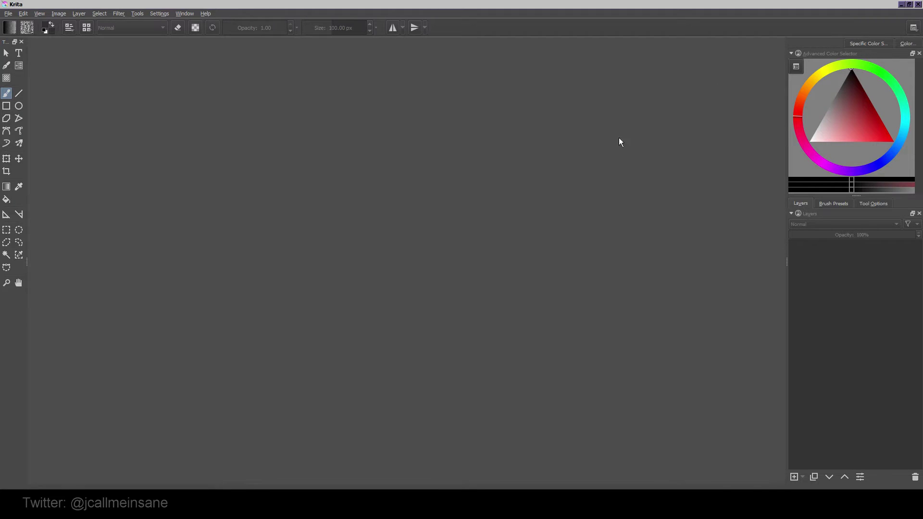
Float and re-dock the Advanced Color Selector, then cycle through the Specific Color Selector, Color Sliders and Advanced tabs
left_click_drag(824, 46, 543, 192)
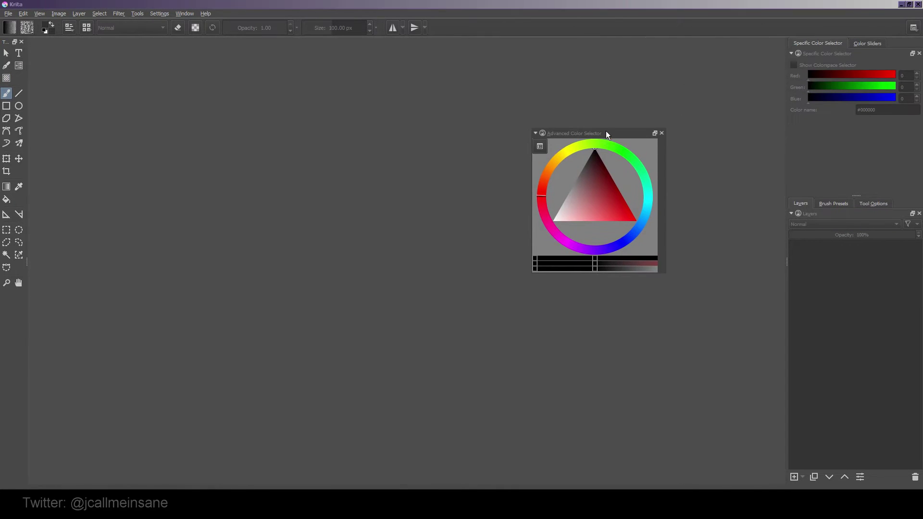
left_click_drag(606, 135, 823, 96)
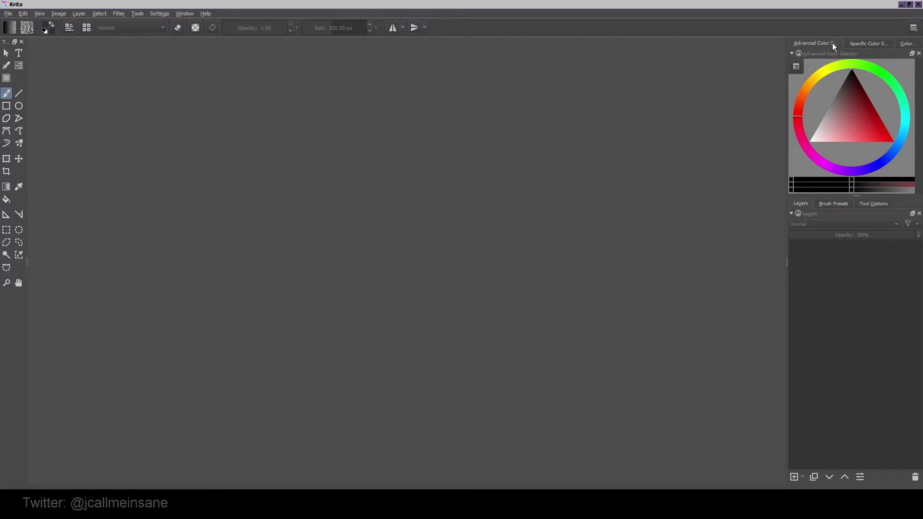
left_click(866, 44)
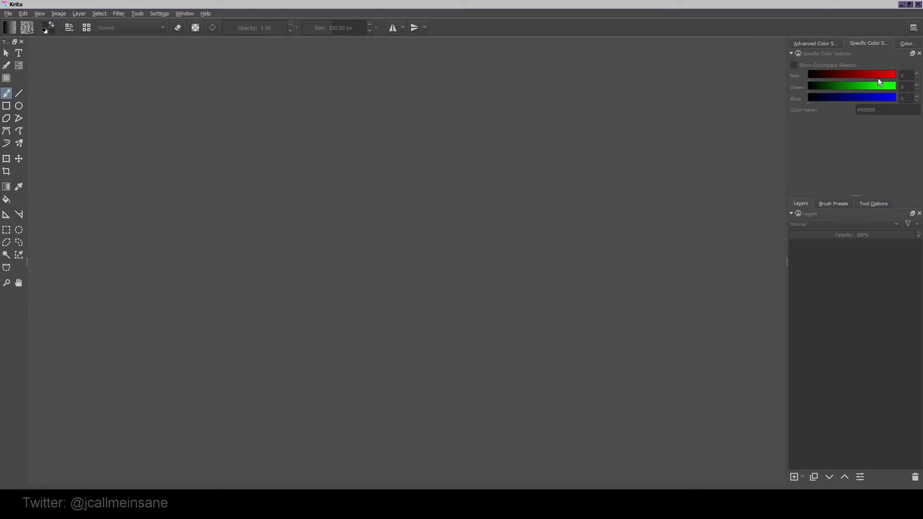
left_click(904, 45)
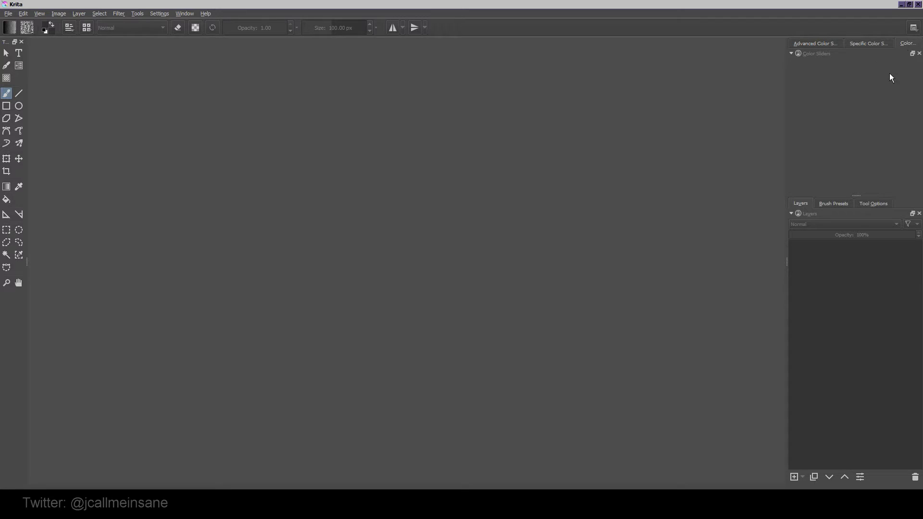
left_click(817, 44)
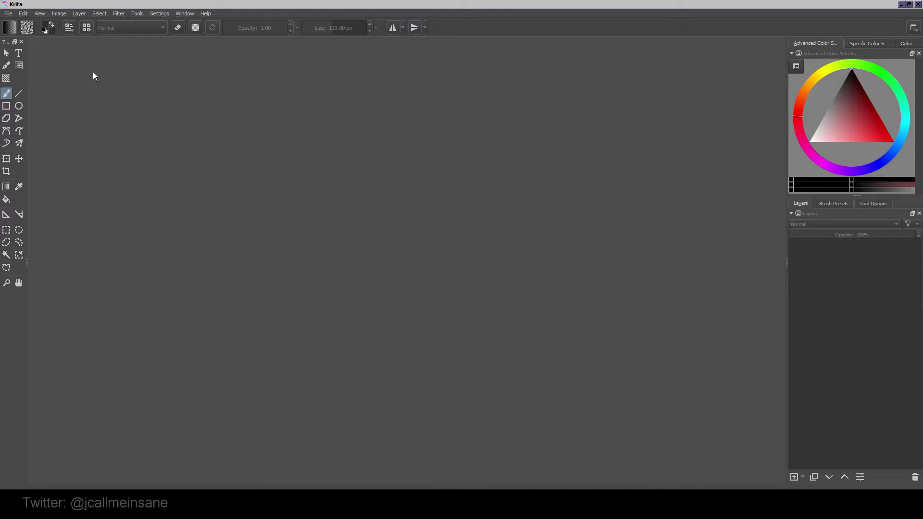
Start a new document and compare the Animation-Japanese-JP and Animation-Japanese-En templates, leaving En selected
left_click(8, 13)
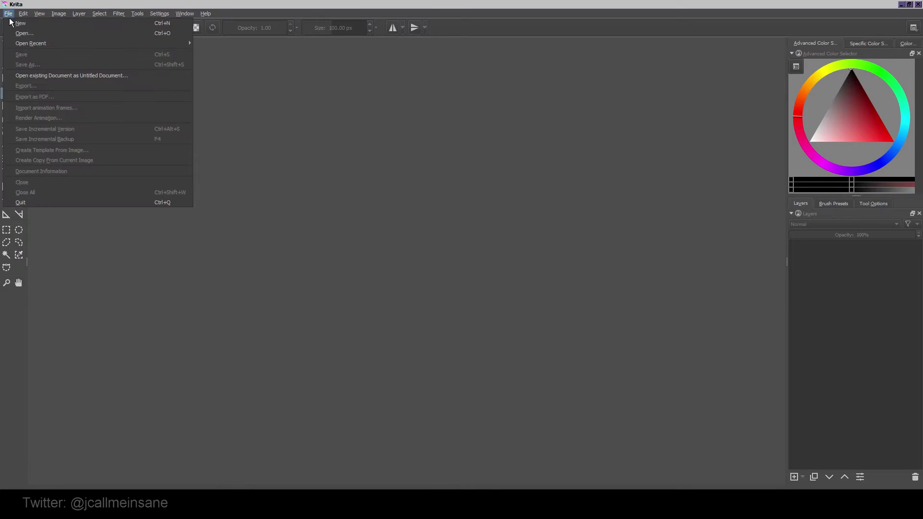
left_click(10, 21)
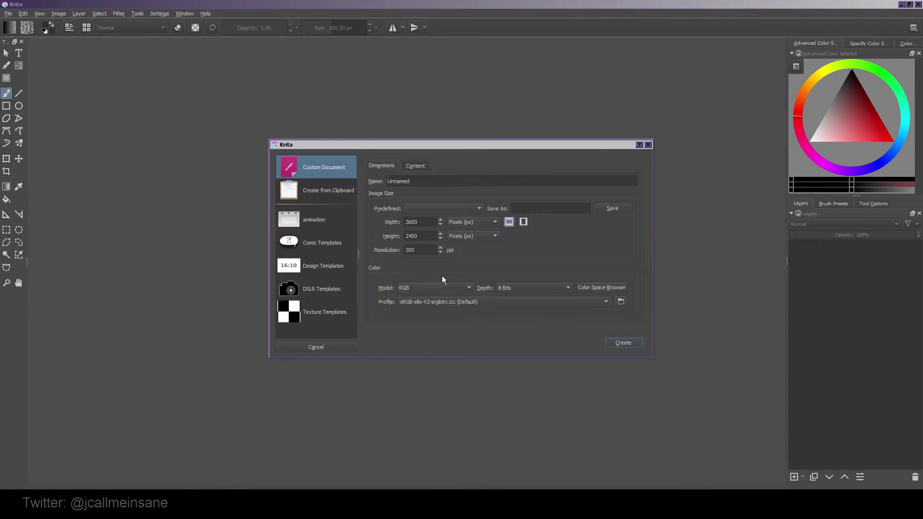
left_click_drag(488, 149, 469, 139)
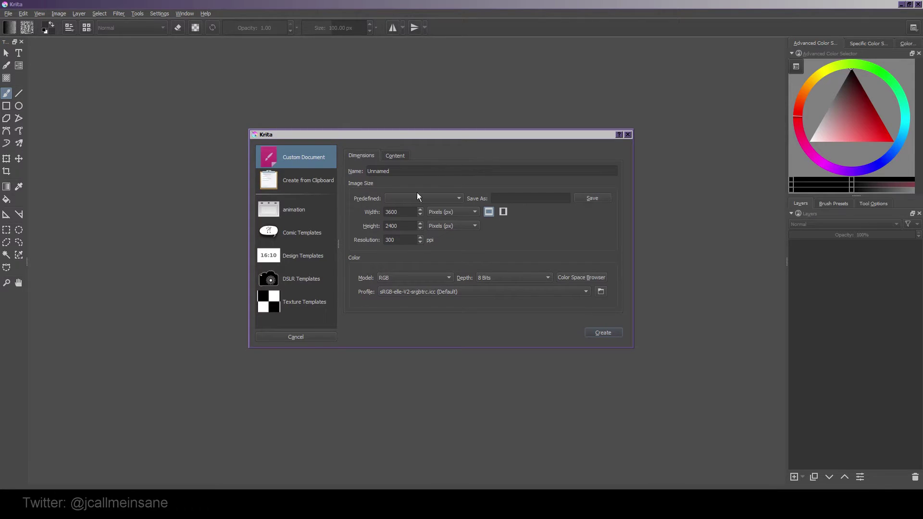
left_click(299, 212)
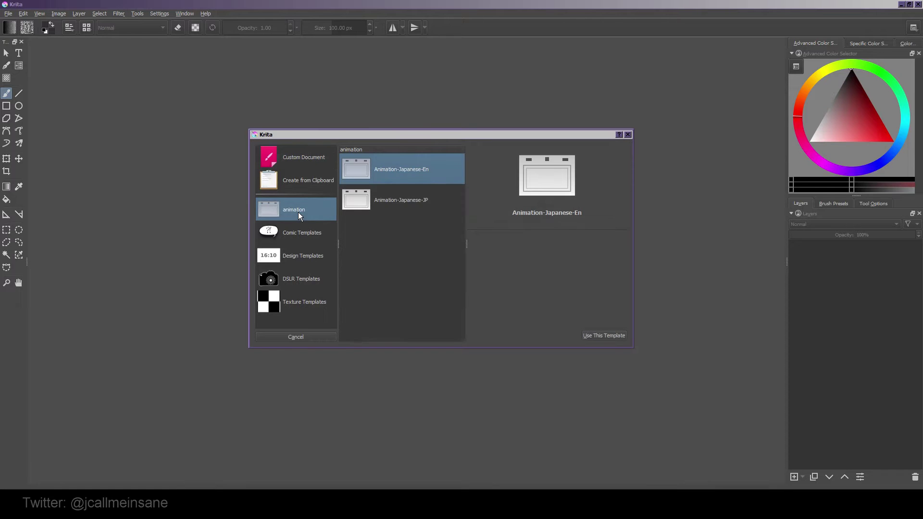
left_click(424, 204)
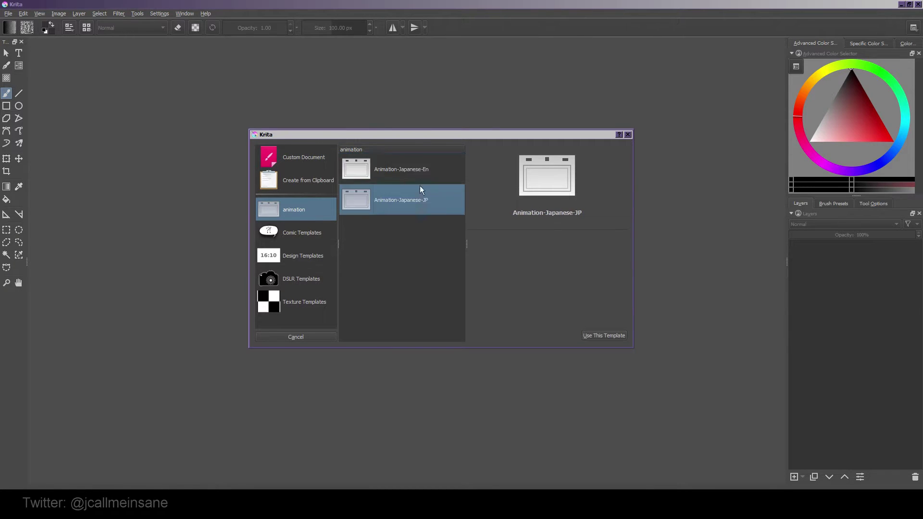
left_click(417, 175)
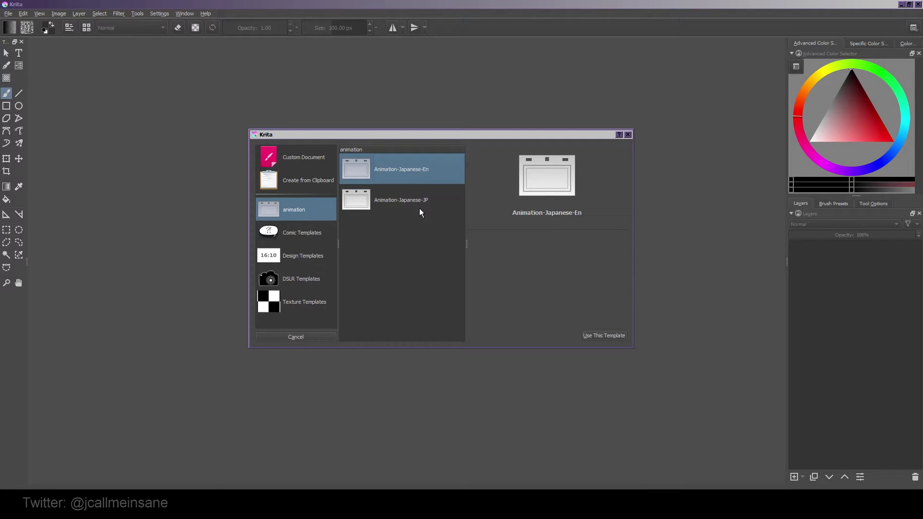
left_click(427, 189)
left_click(428, 180)
Browse the Comic Templates and create a document from the Manga template
left_click(316, 232)
left_click(396, 207)
left_click(399, 262)
left_click(405, 199)
left_click(404, 170)
left_click(409, 232)
left_click(589, 335)
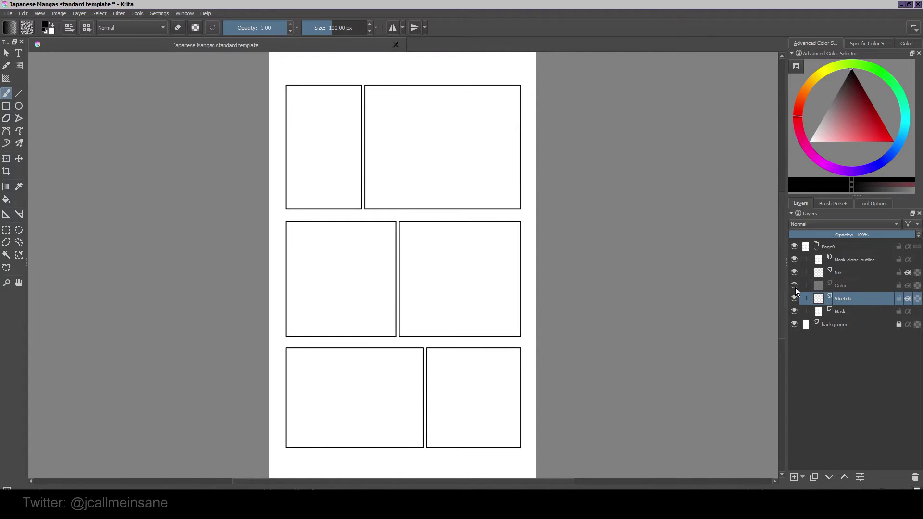
Hide the Sketch layer, and toggle the Background layer and Page0 group off and on again
left_click(795, 298)
left_click(800, 312)
left_click(795, 323)
left_click(795, 323)
left_click(796, 247)
left_click(795, 246)
key("ctrl+t")
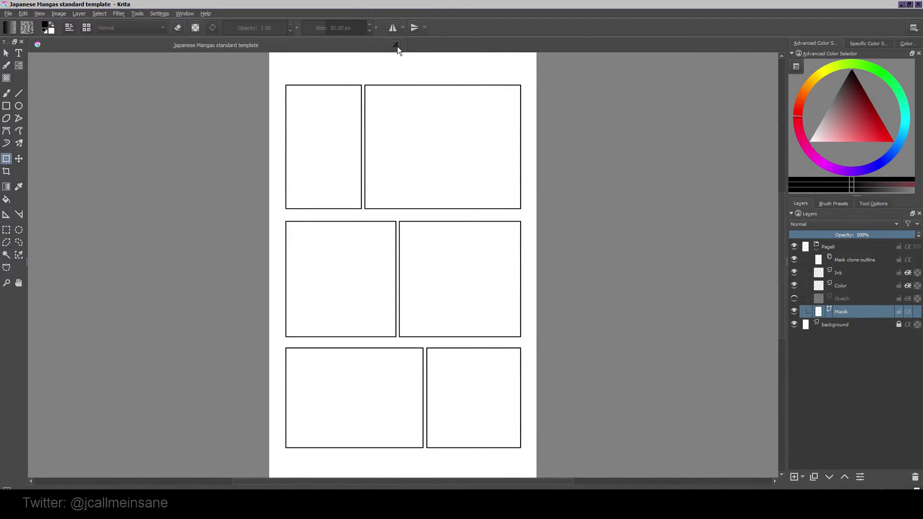
Close the manga document, start a new one and preview the Design templates, resizing the preview pane
left_click(396, 45)
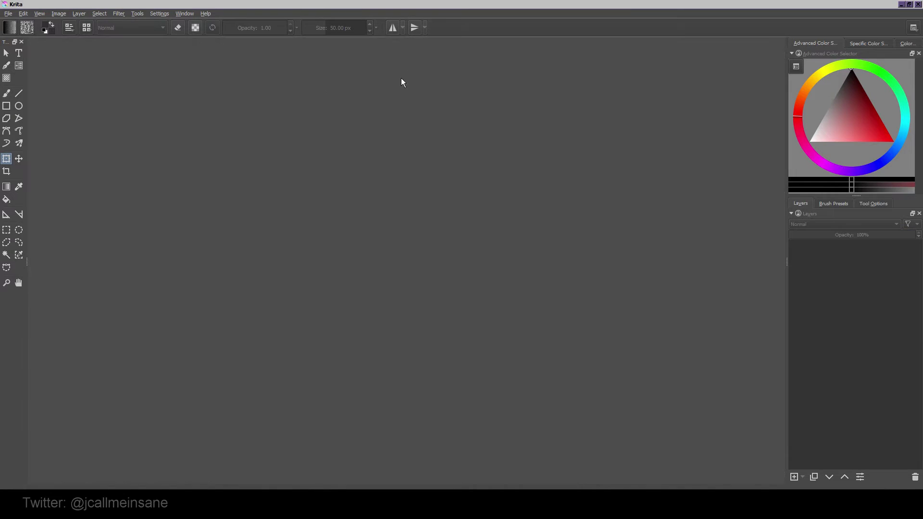
left_click(8, 13)
left_click(12, 24)
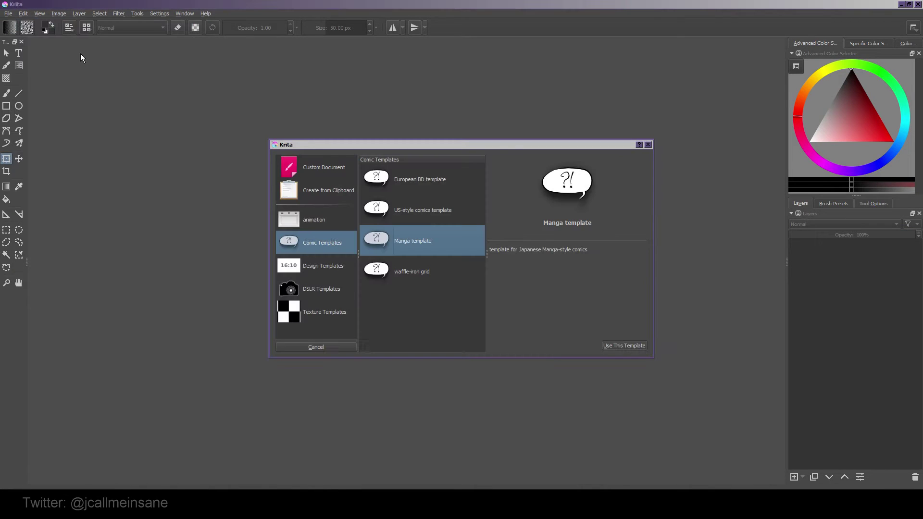
left_click(352, 271)
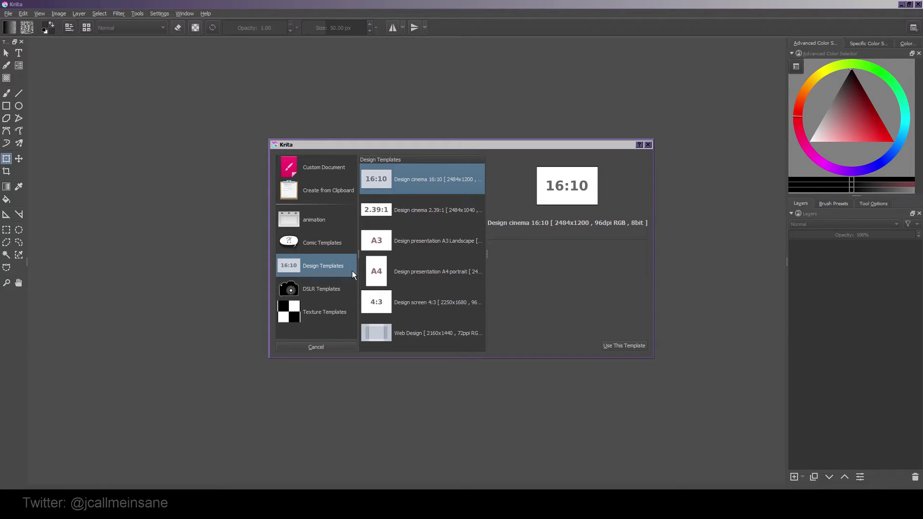
left_click(441, 218)
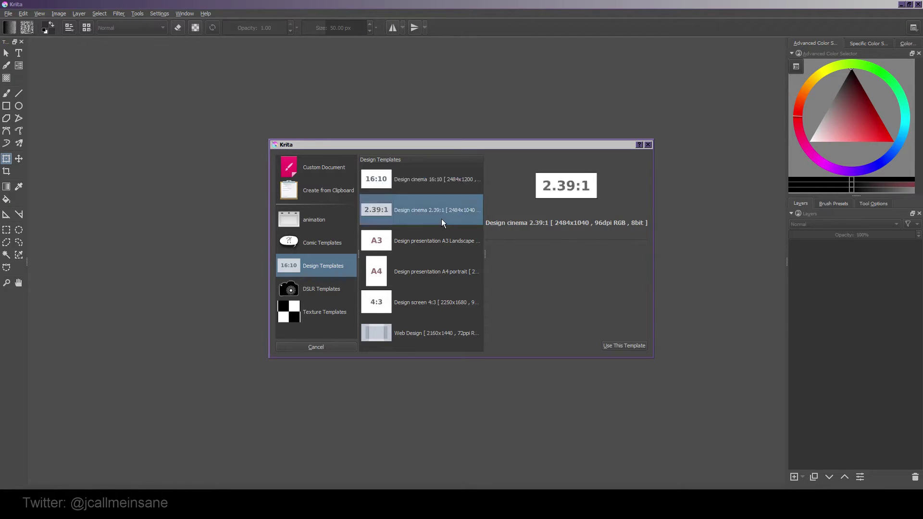
left_click(446, 240)
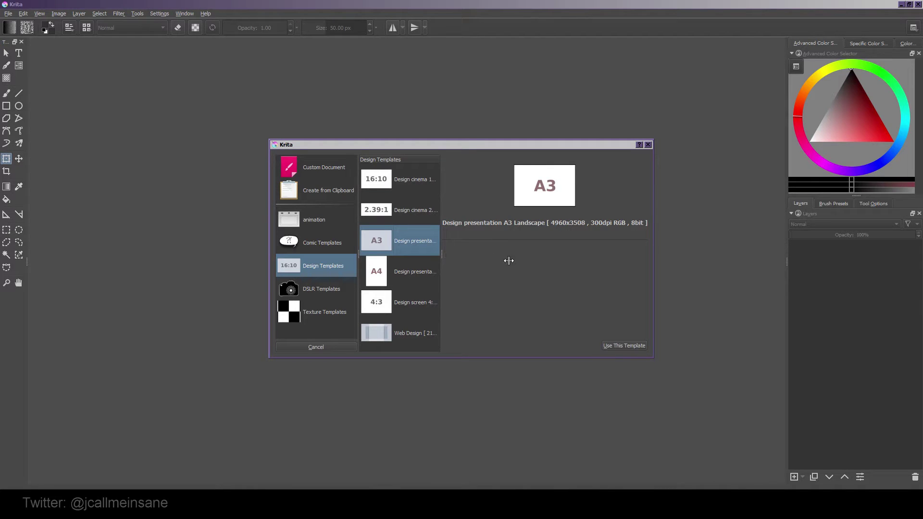
left_click(434, 260)
left_click_drag(441, 254, 478, 260)
left_click_drag(647, 249, 521, 243)
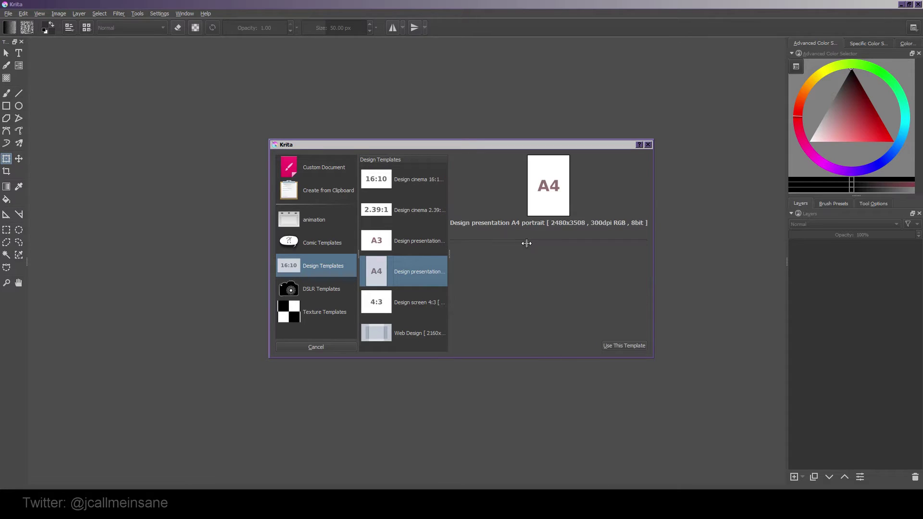
Browse the DSLR templates, then scroll through the Texture Templates list down to Texture 8k 8bit srgb
left_click(286, 292)
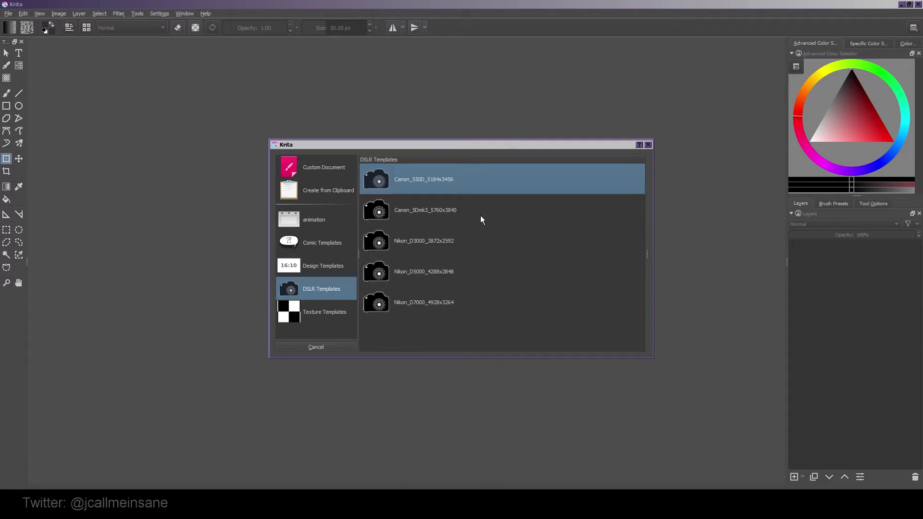
key("Down")
key("Tab")
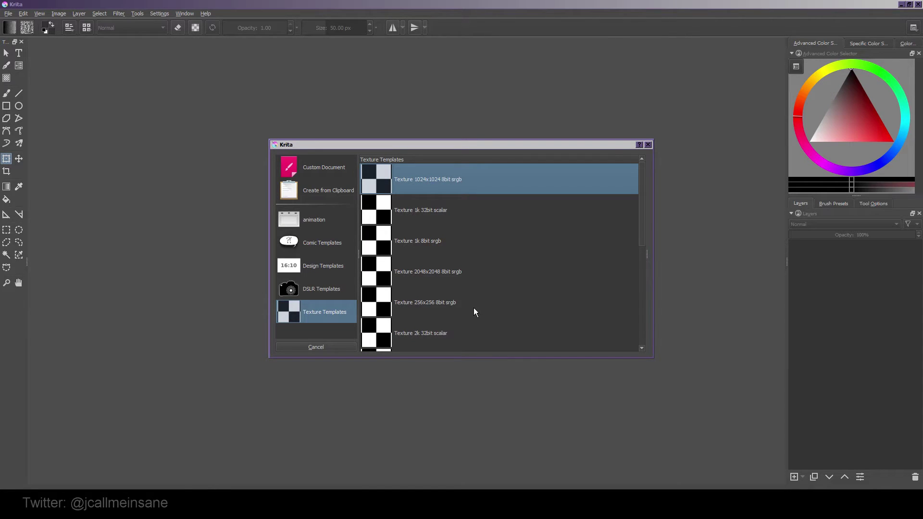
scroll(474, 311, "down", 1)
scroll(474, 312, "up", 1)
scroll(466, 255, "down", 3)
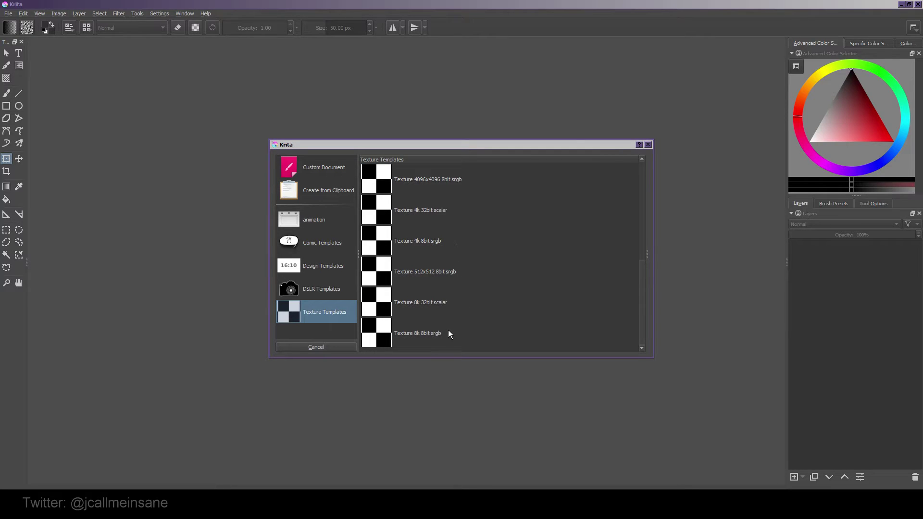
Create a 1920x1080 document from a clipboard screenshot of krita.org, assigning the web sRGB profile
left_click(332, 192)
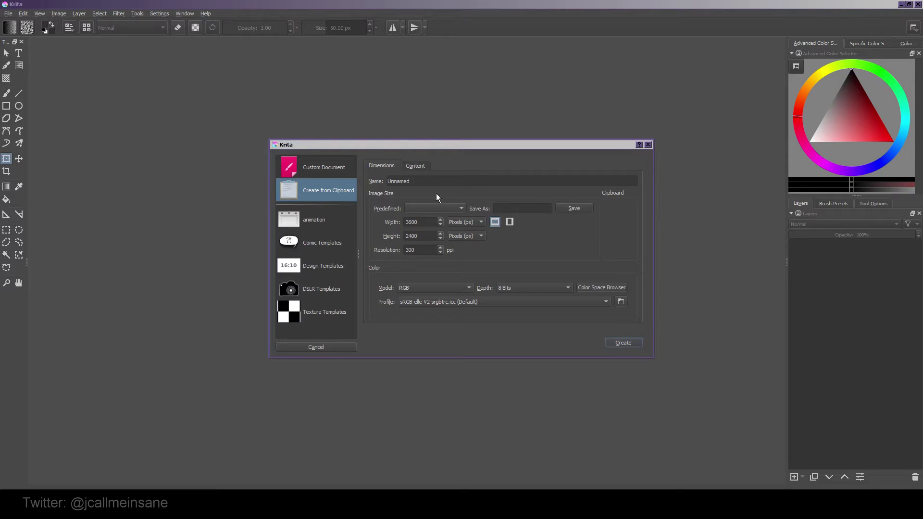
left_click(116, 489)
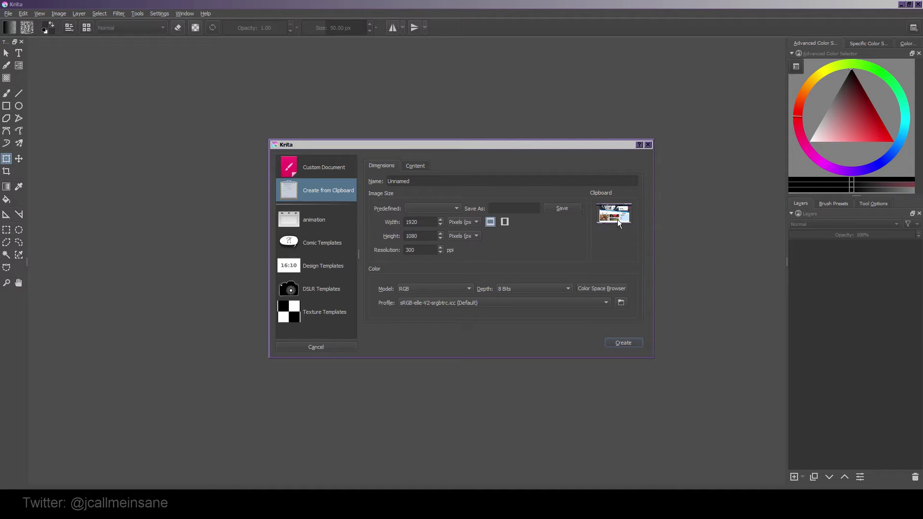
left_click(626, 346)
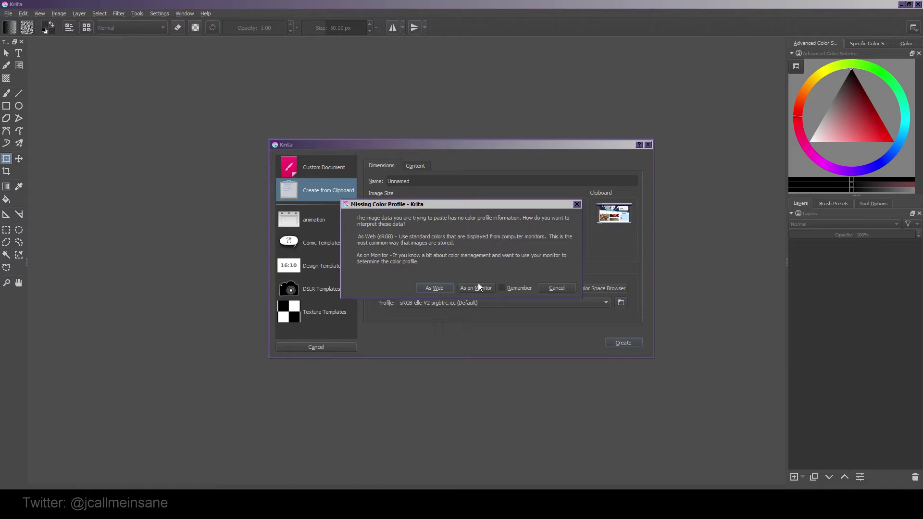
left_click(437, 289)
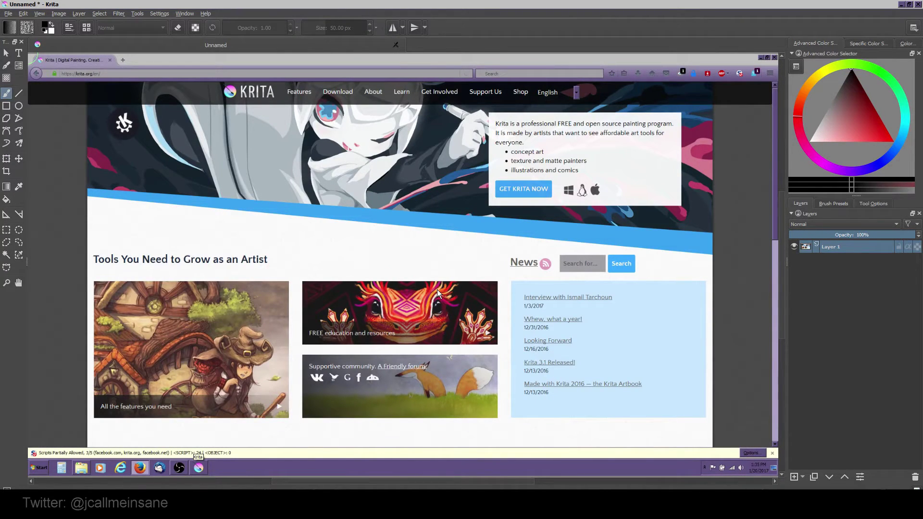
Zoom out, scribble over the screenshot with the ink pen preset, and close the image
key("minus")
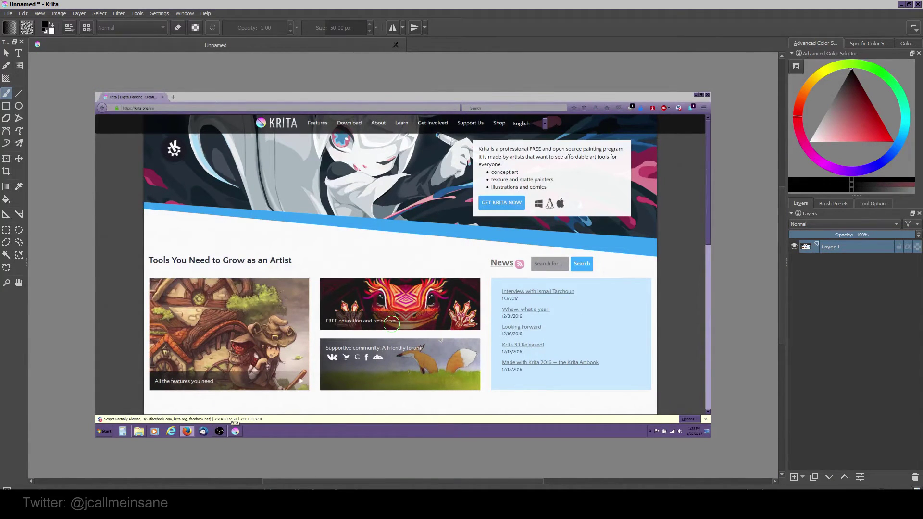
right_click(525, 214)
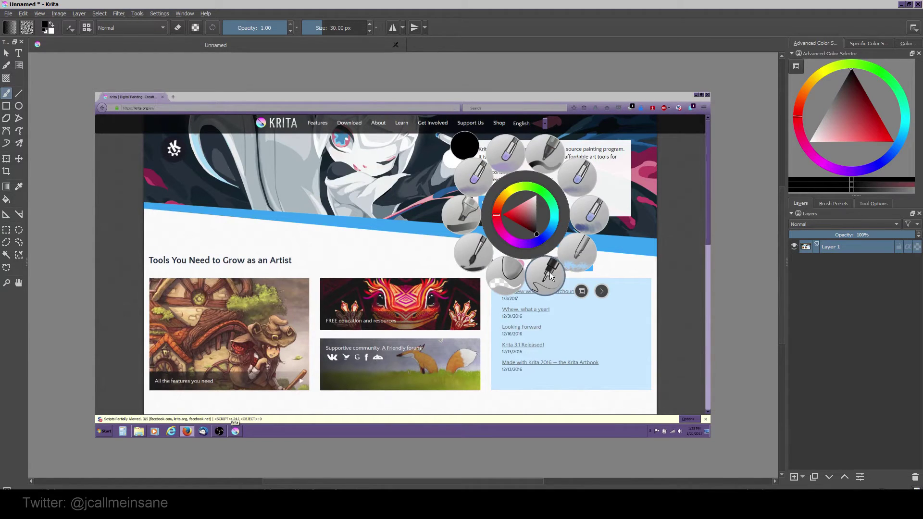
left_click(550, 275)
mouse_move(385, 230)
left_mouse_down()
mouse_move(380, 250)
mouse_move(433, 231)
mouse_move(513, 241)
mouse_move(462, 226)
mouse_move(519, 246)
mouse_move(481, 233)
mouse_move(452, 154)
mouse_move(529, 250)
mouse_move(519, 231)
mouse_move(476, 247)
left_mouse_up()
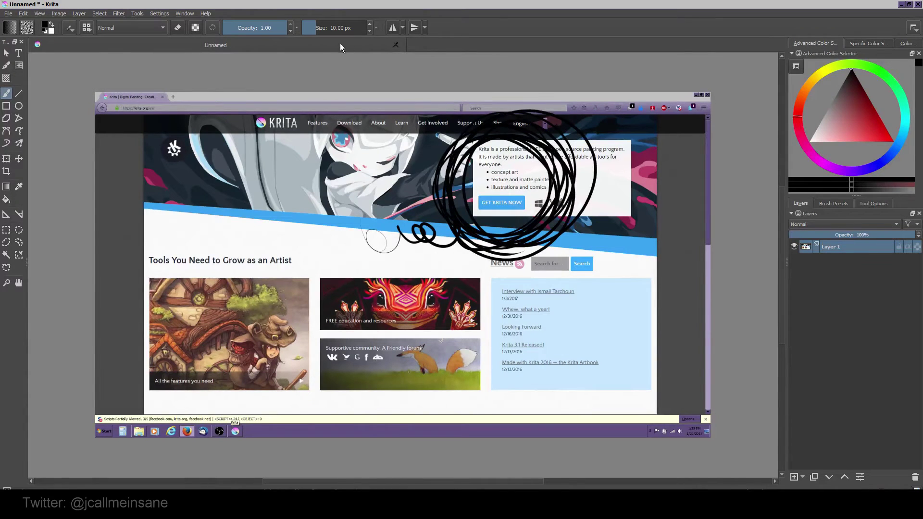
left_click(396, 45)
Discard the scribbled image and start a new image from the Standard_Landscape preset
left_click(473, 268)
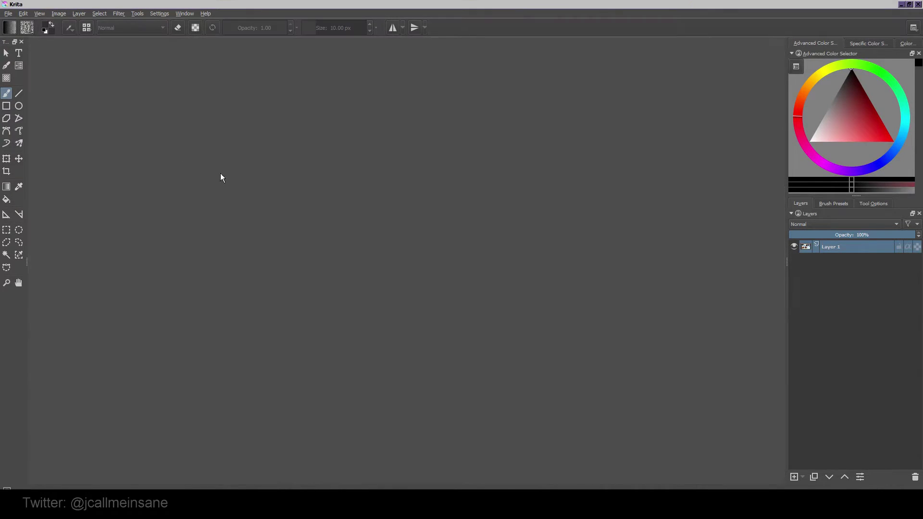
left_click(8, 14)
left_click(22, 24)
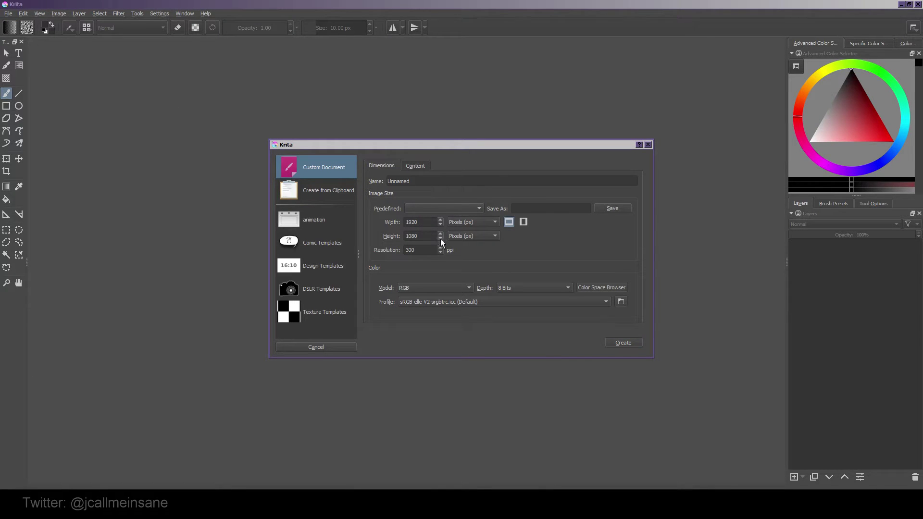
left_click(435, 207)
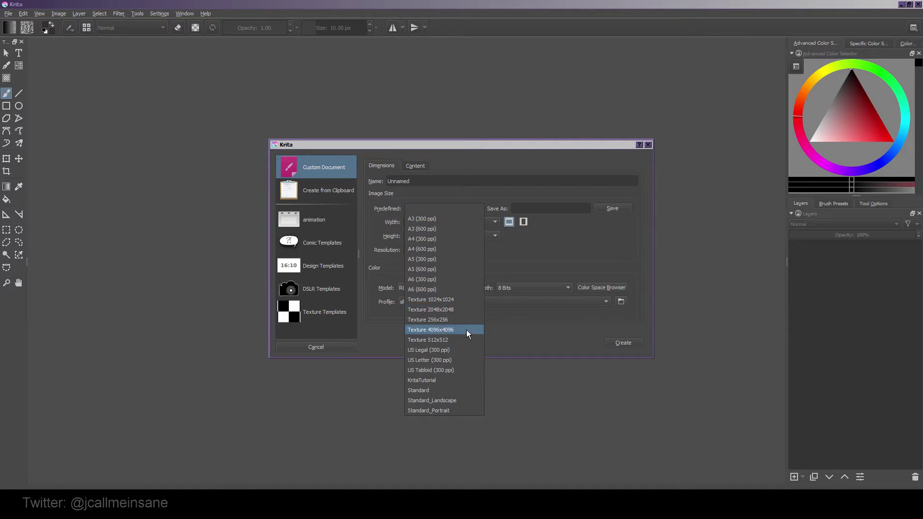
left_click(463, 401)
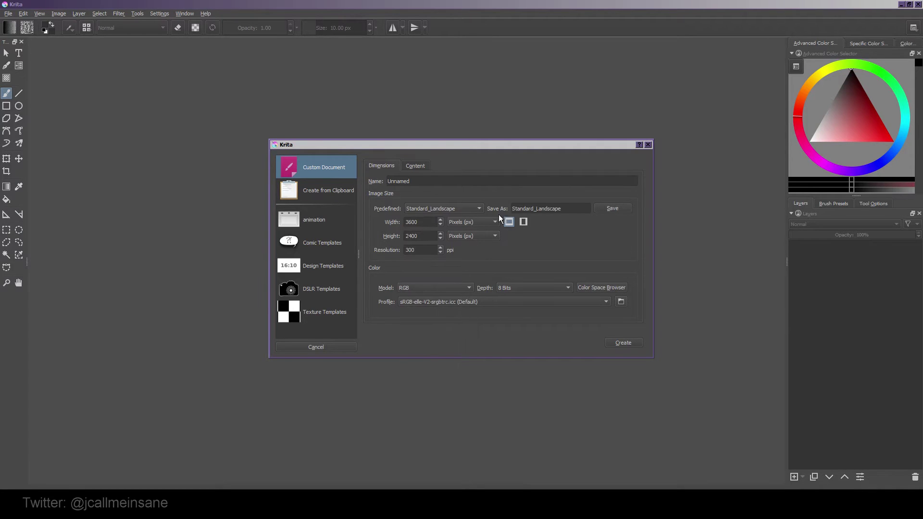
Name the image DesktopImage and set it to 1920 × 1080 px
left_click(430, 250)
double_click(399, 181)
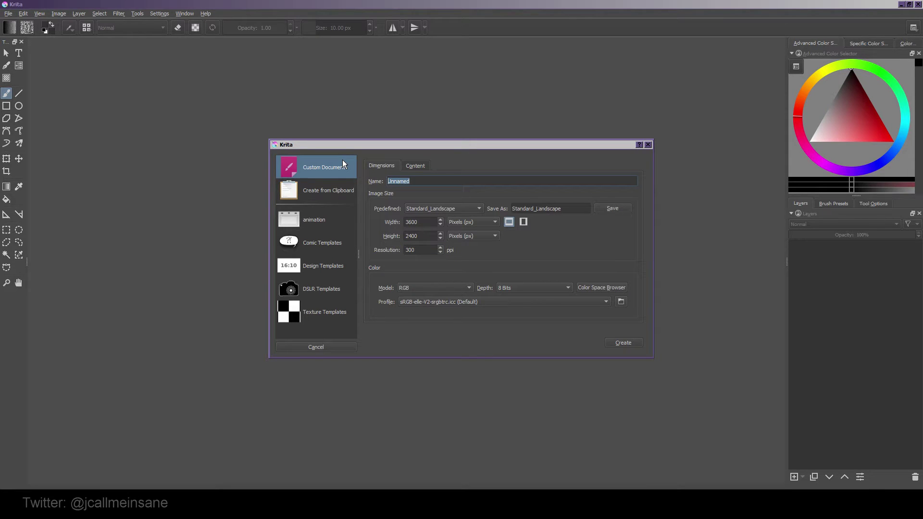
type("19")
key("BackSpace")
key("BackSpace")
type("DesktopImage")
double_click(431, 224)
type("1920")
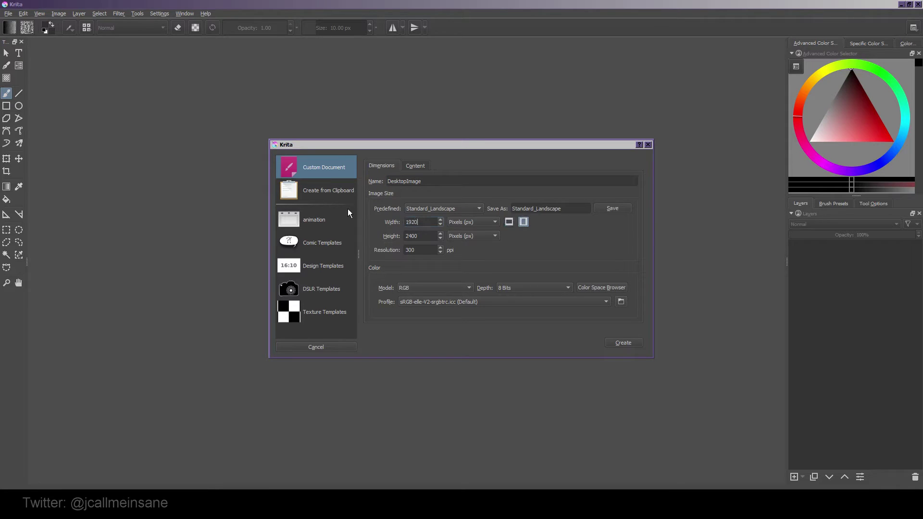
double_click(413, 236)
type("10")
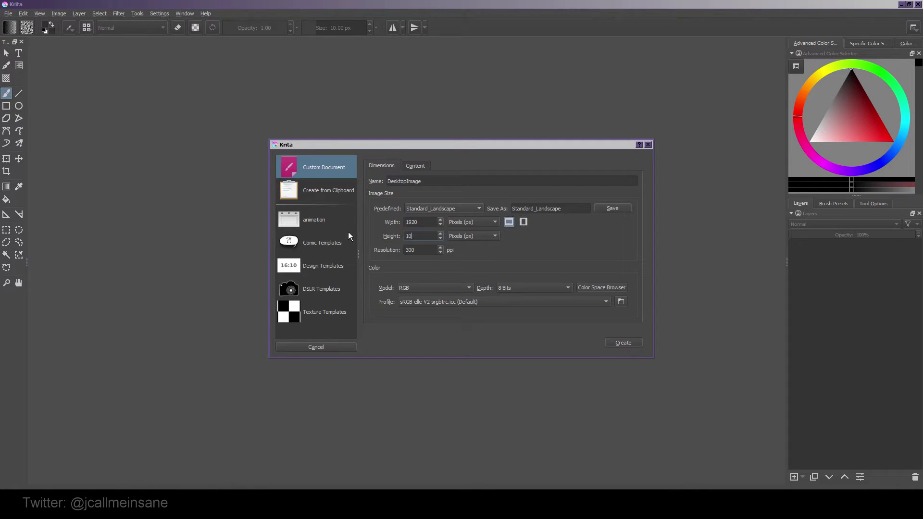
type("80")
Save these settings as a new preset named DesktopTemplate
left_click_drag(562, 206, 442, 203)
type("DesktopTemplate")
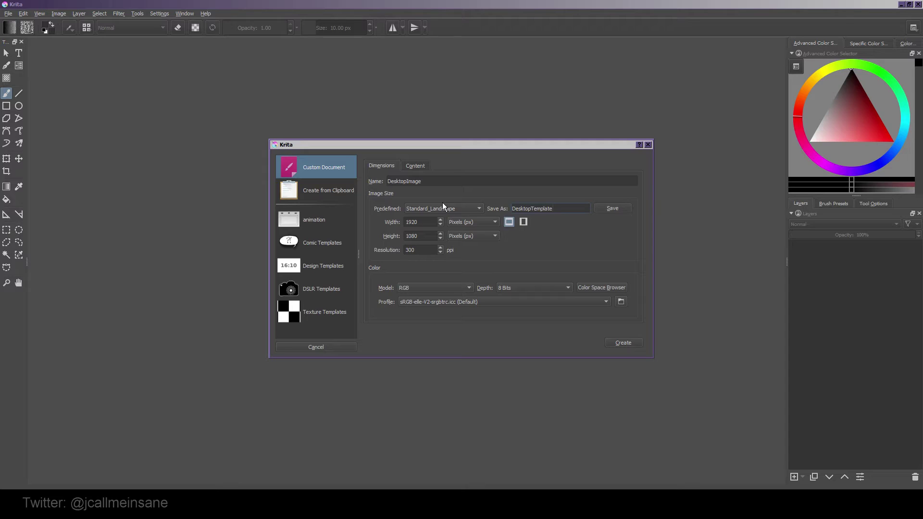
left_click(625, 208)
left_click(458, 209)
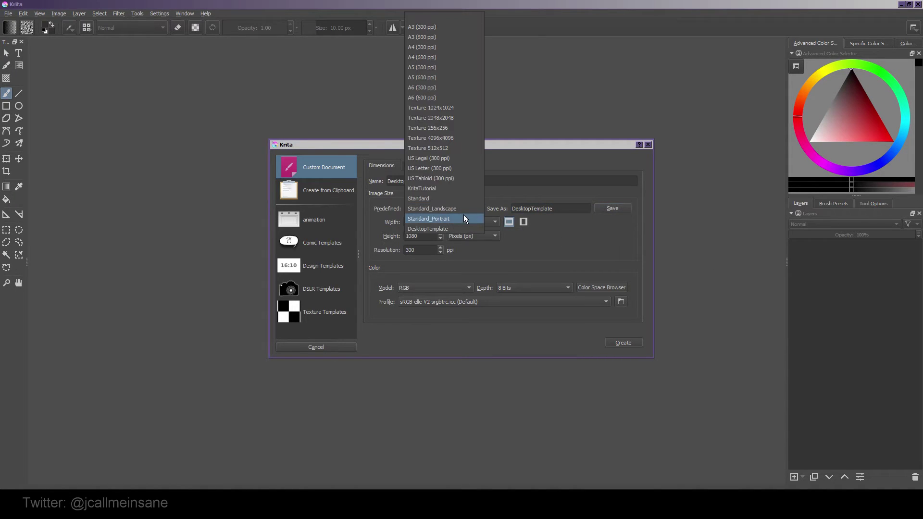
left_click(550, 254)
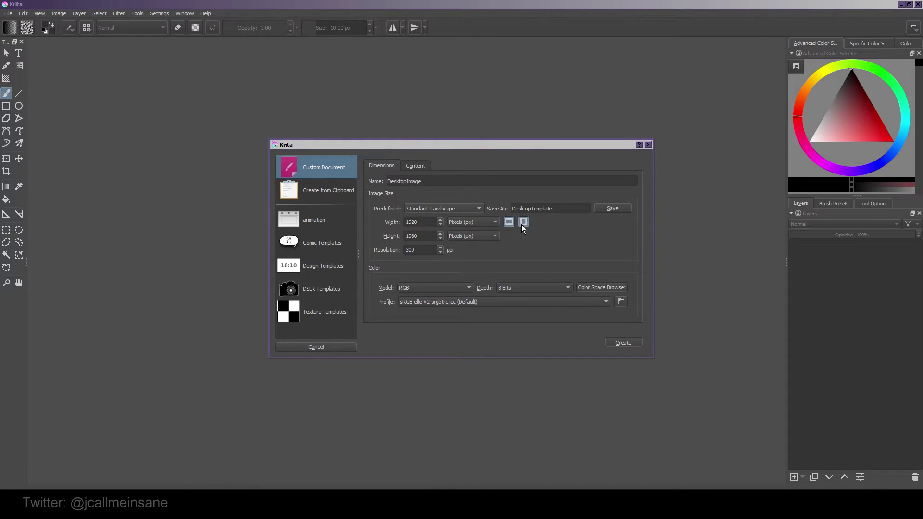
In the Content settings, raise the layer count, try background colour and opacity, and create a trial image
left_click(423, 166)
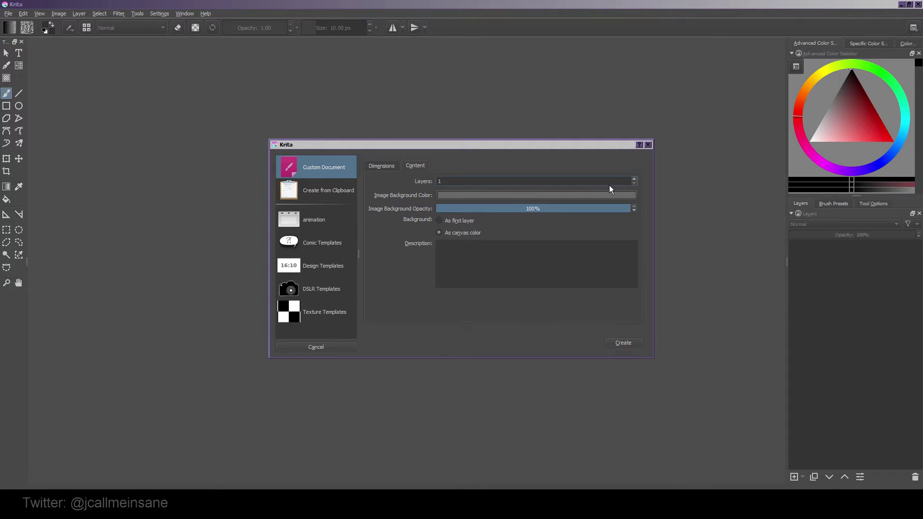
left_click(634, 179)
scroll(635, 181, "up", 7)
scroll(635, 184, "down", 7)
left_click(440, 195)
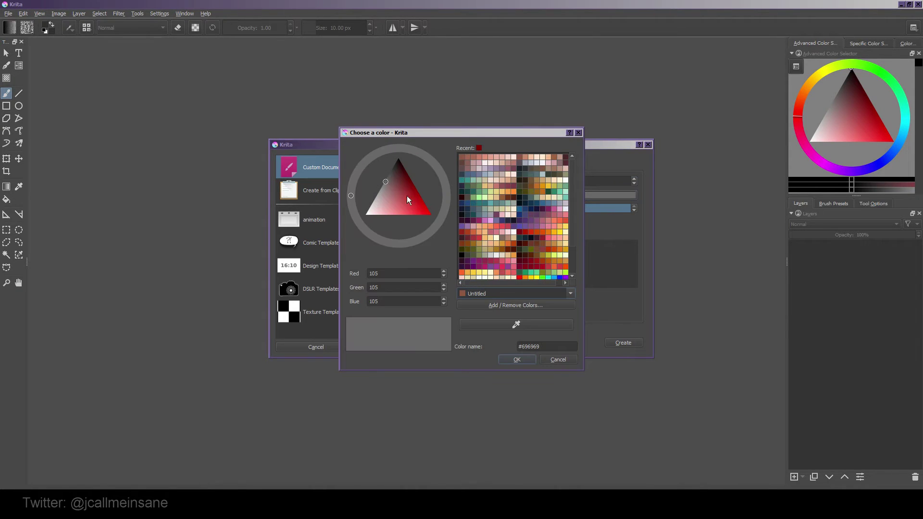
left_click(526, 363)
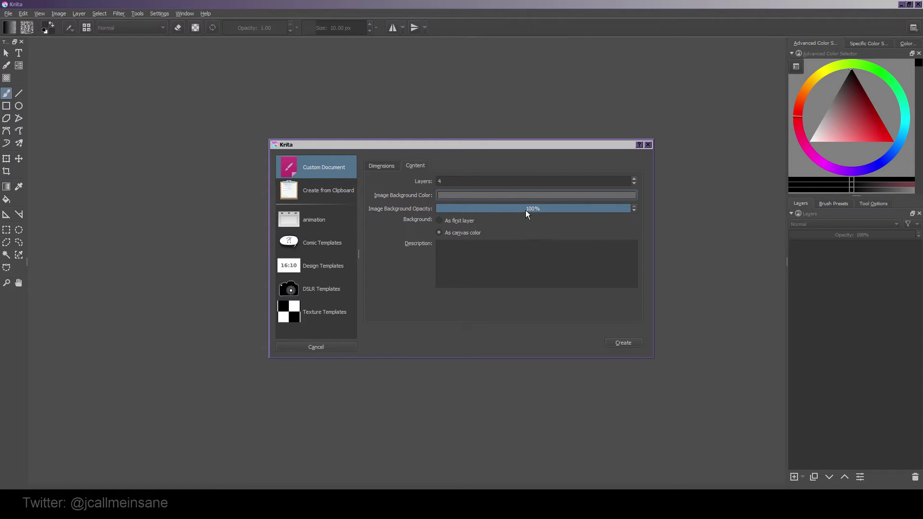
mouse_move(526, 210)
left_mouse_down()
mouse_move(461, 211)
mouse_move(577, 223)
mouse_move(463, 204)
mouse_move(637, 217)
mouse_move(523, 211)
left_mouse_up()
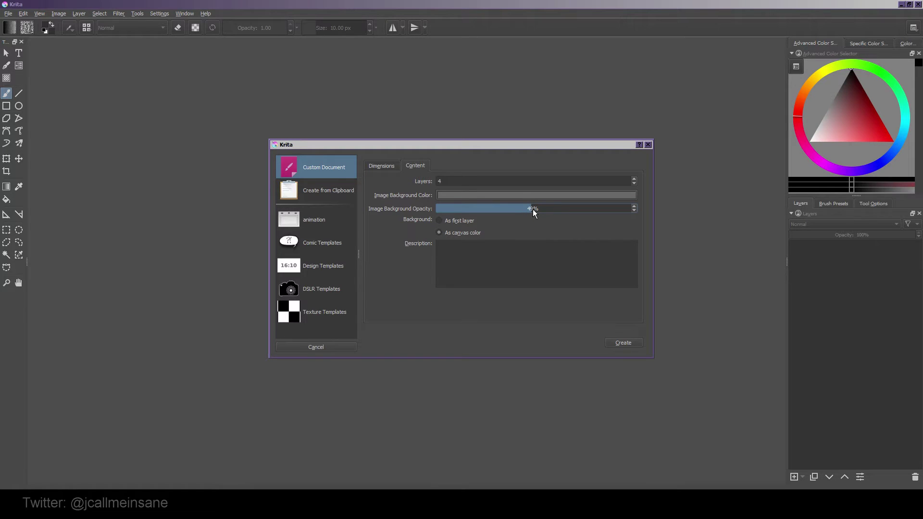
left_click(617, 341)
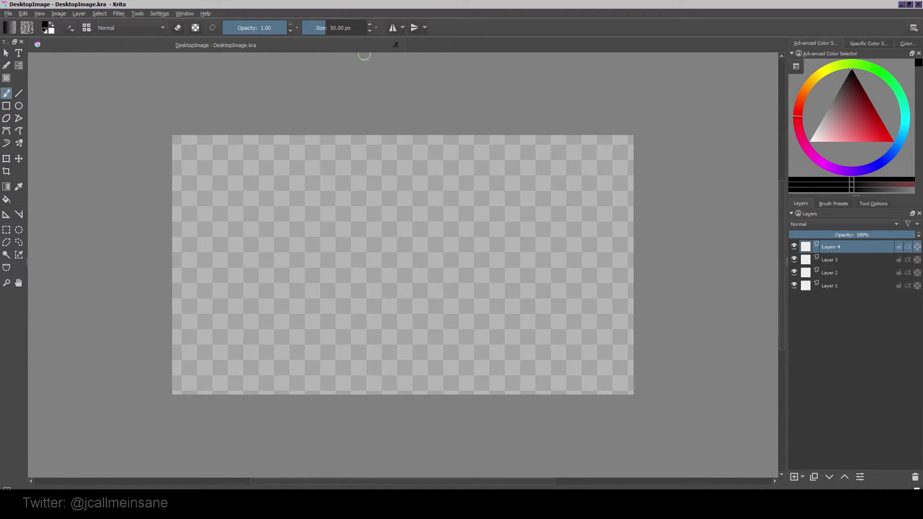
Close the trial image and create a new four-layer image with the background as first layer
left_click(395, 45)
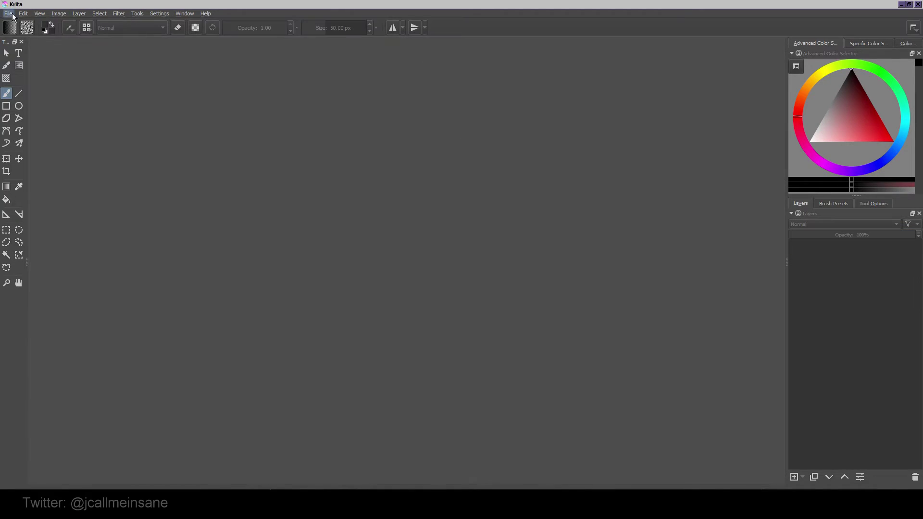
left_click(8, 13)
left_click(417, 167)
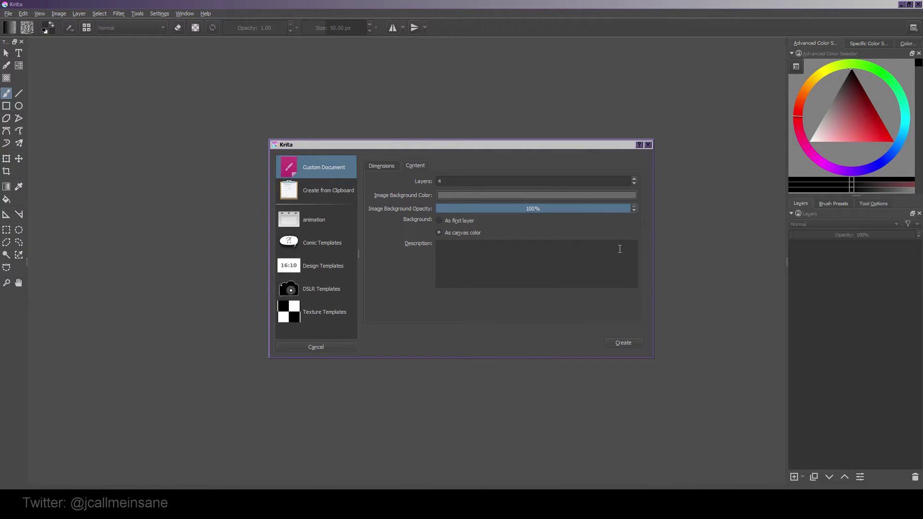
left_click(381, 165)
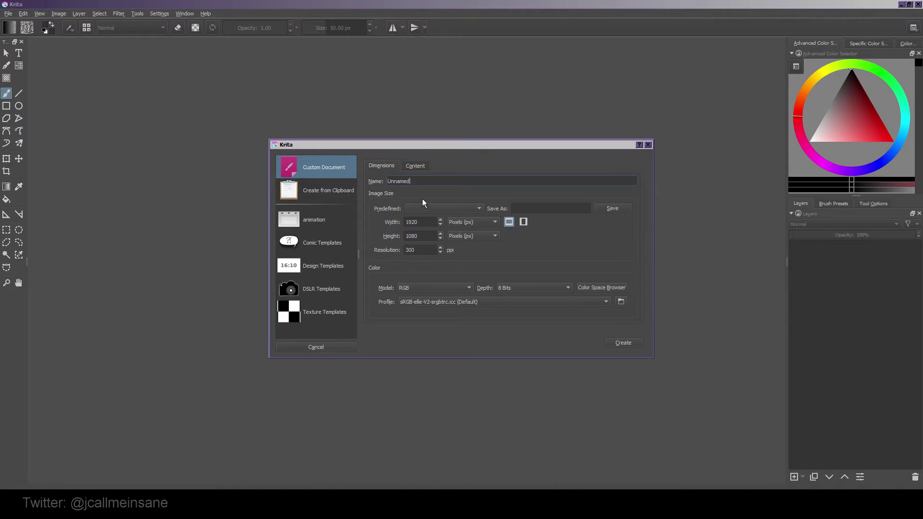
left_click(417, 166)
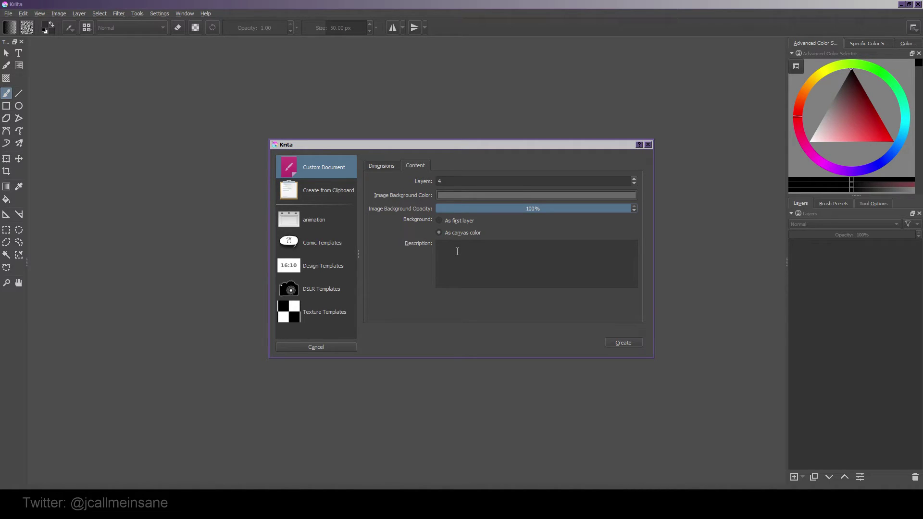
left_click(460, 222)
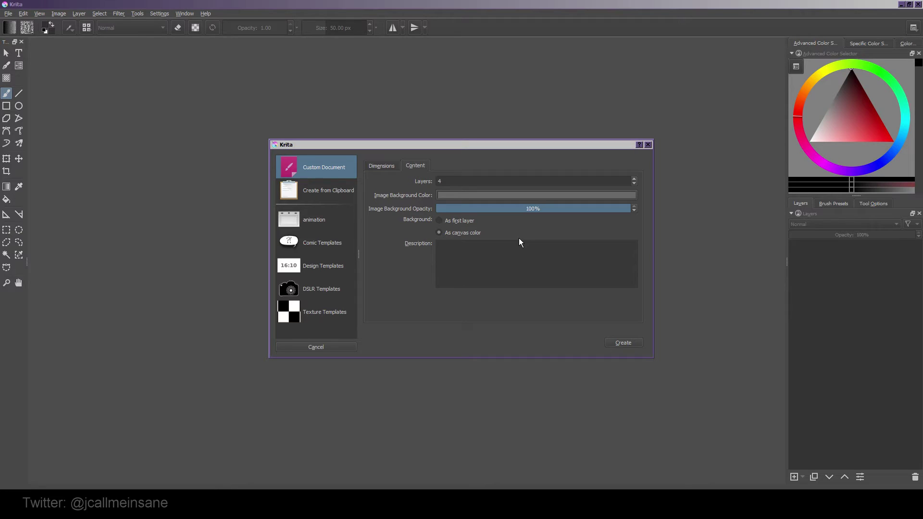
left_click(622, 343)
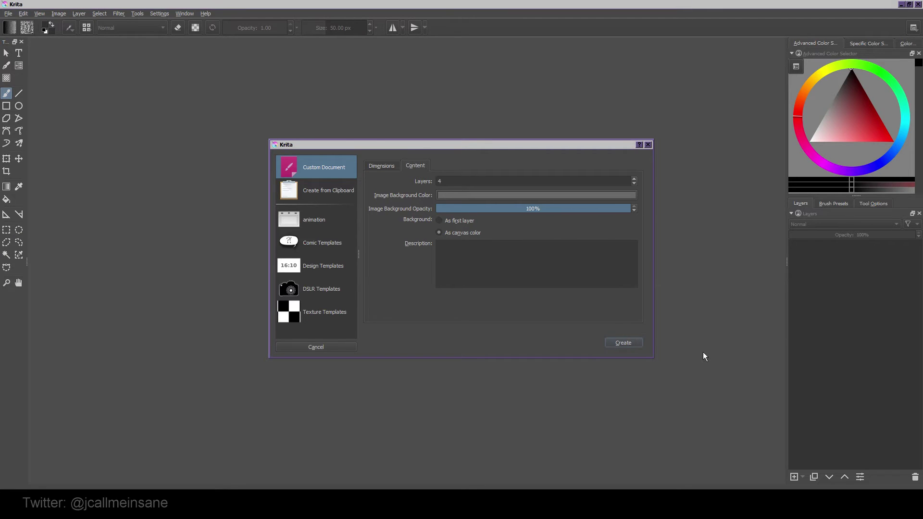
Zoom out and pan to show the whole four-layer canvas, then toggle Layer 3's visibility
scroll(733, 345, "down", 1)
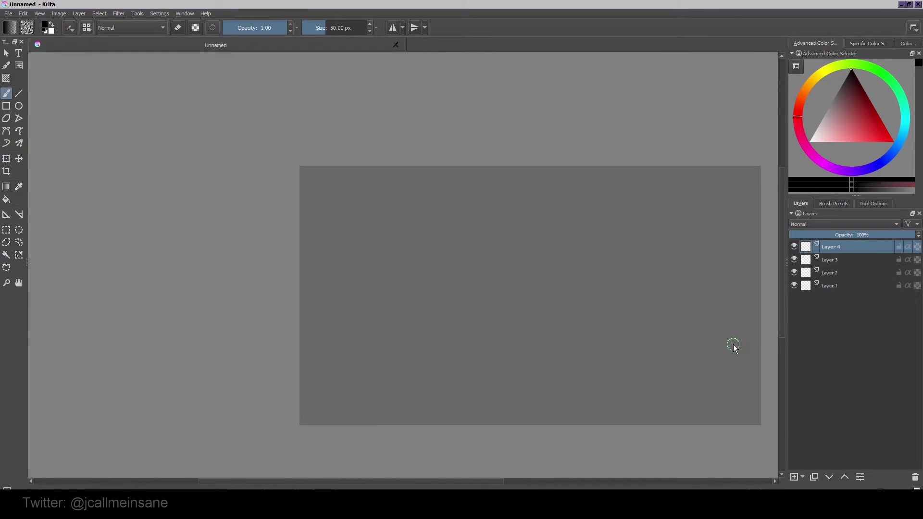
left_click_drag(672, 313, 566, 299)
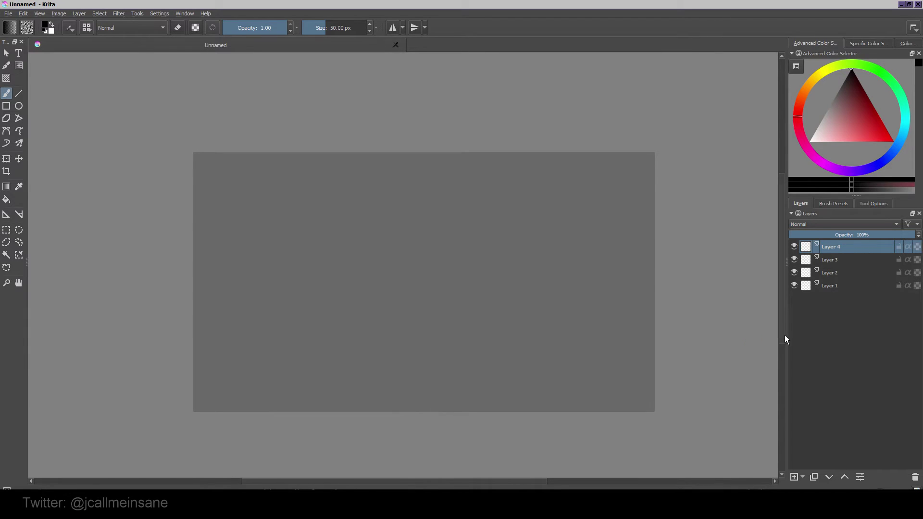
left_click(795, 260)
Summon the pop-up brush palette at several canvas spots and increase the brush size
key("[")
right_click(423, 236)
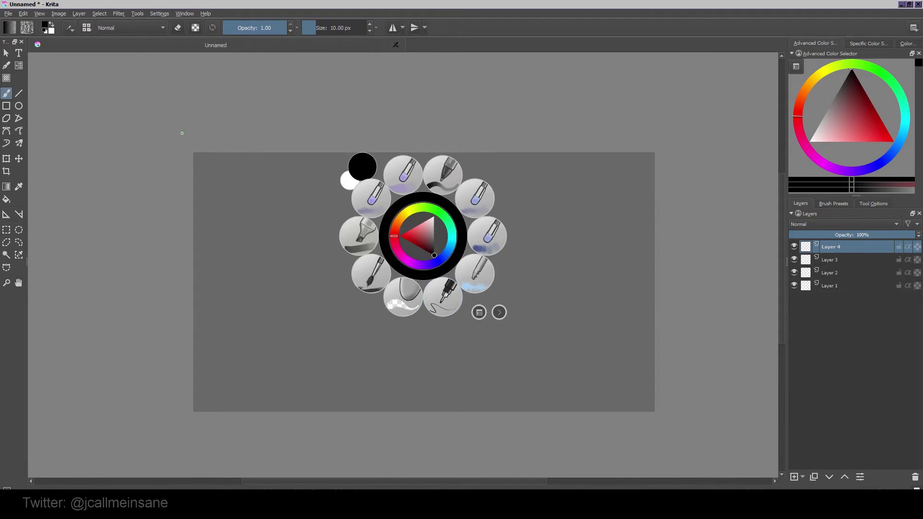
right_click(132, 153)
right_click(183, 302)
right_click(219, 382)
right_click(89, 282)
key("]")
right_click(409, 146)
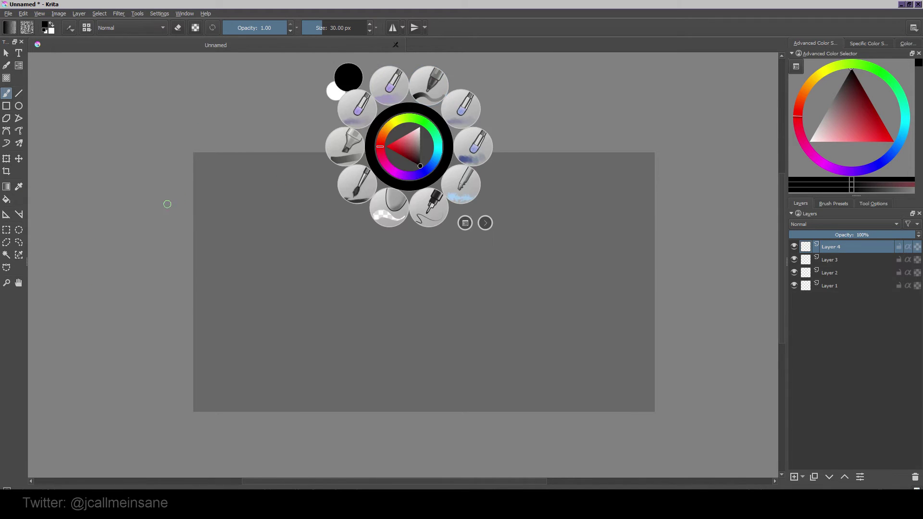
right_click(353, 306)
right_click(356, 313)
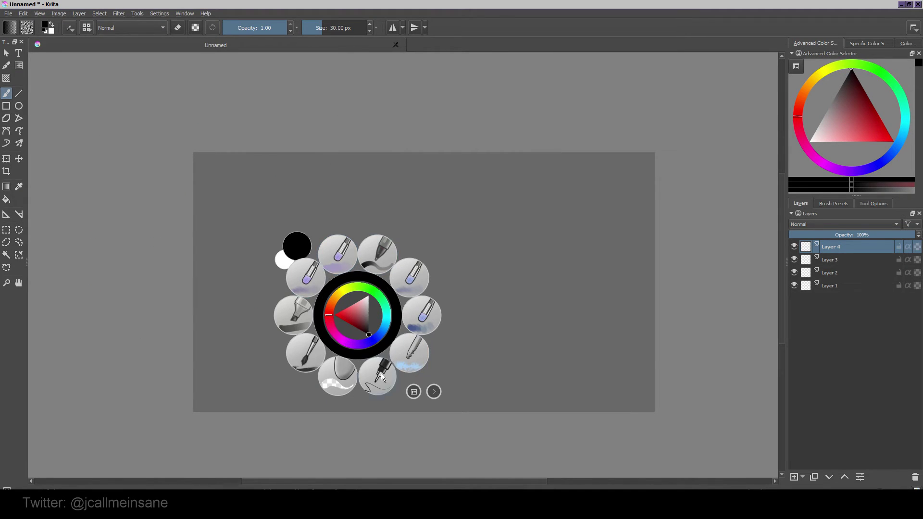
Explore the palette's brush settings and tag list, then pick a smaller brush preset
left_click(434, 392)
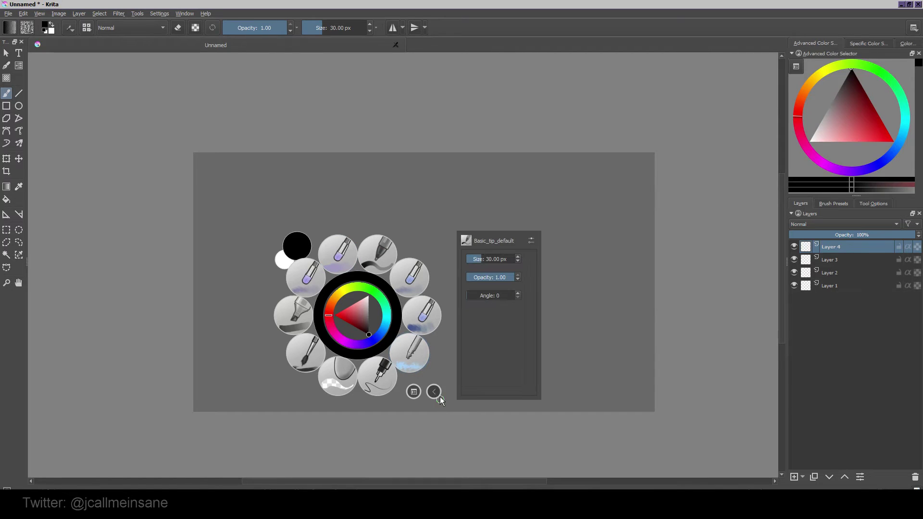
left_click(414, 392)
left_click(433, 405)
left_click(418, 393)
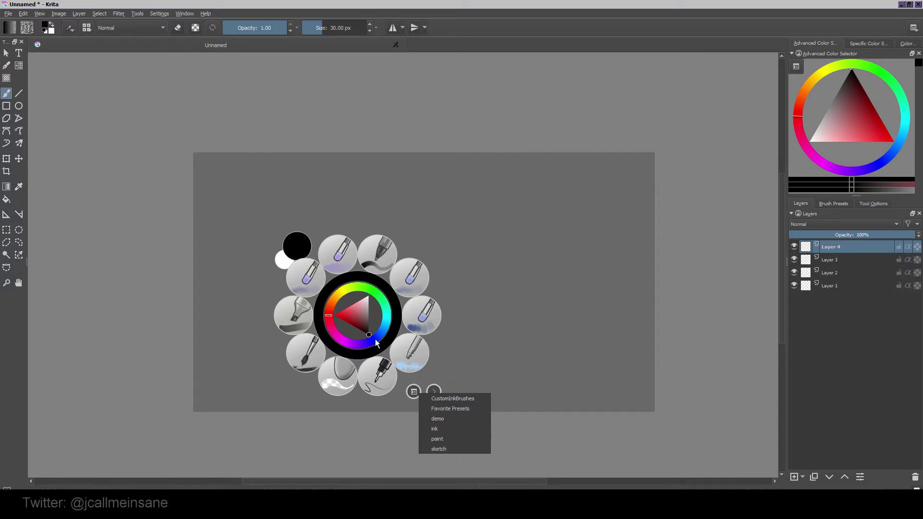
left_click(372, 375)
Draw a thin black zigzag scribble across the canvas on Layer 4 and switch brush presets
right_click(347, 291)
left_click(368, 362)
right_click(389, 290)
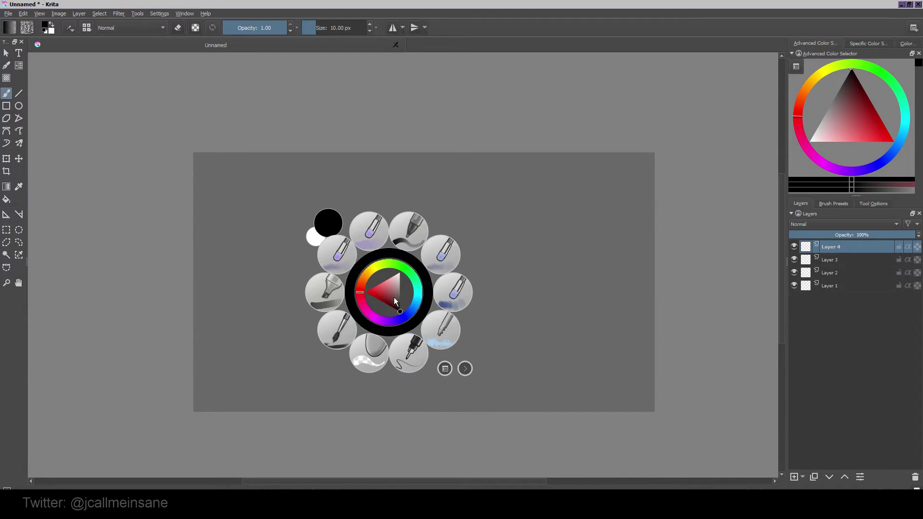
left_click(409, 356)
right_click(415, 323)
left_click(426, 371)
right_click(351, 239)
left_click(385, 314)
mouse_move(323, 260)
left_mouse_down()
mouse_move(466, 307)
mouse_move(463, 252)
mouse_move(353, 283)
mouse_move(278, 286)
mouse_move(312, 309)
mouse_move(442, 276)
mouse_move(525, 277)
mouse_move(402, 210)
mouse_move(367, 237)
left_mouse_up()
right_click(402, 268)
left_click(423, 324)
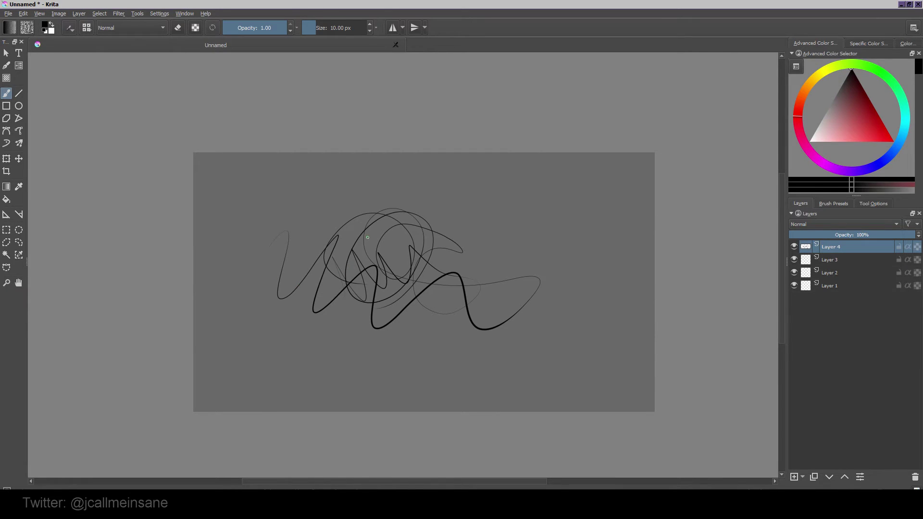
Choose a thicker brush from the pop-up palette and draw a thick black loop at the upper right
right_click(422, 258)
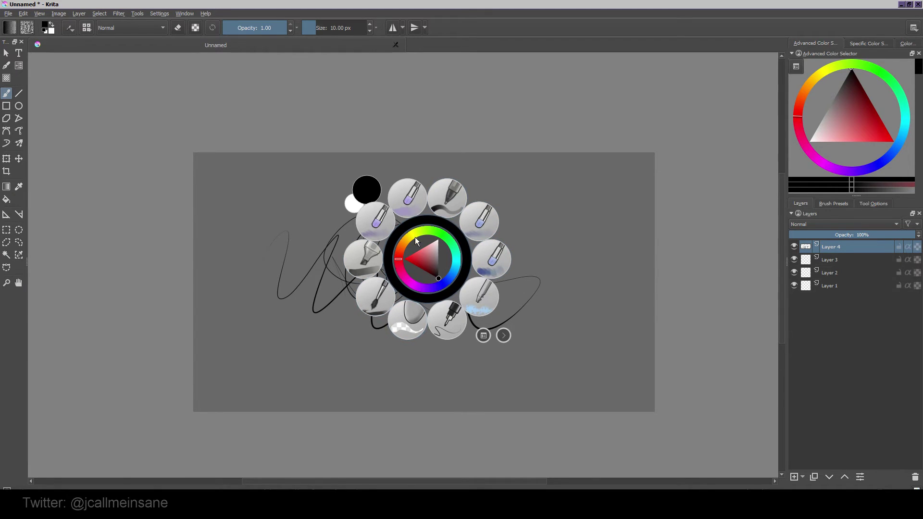
left_click(376, 303)
mouse_move(382, 289)
left_mouse_down()
mouse_move(406, 324)
mouse_move(447, 305)
mouse_move(453, 337)
left_mouse_up()
key("ctrl+z")
right_click(433, 269)
left_click(453, 317)
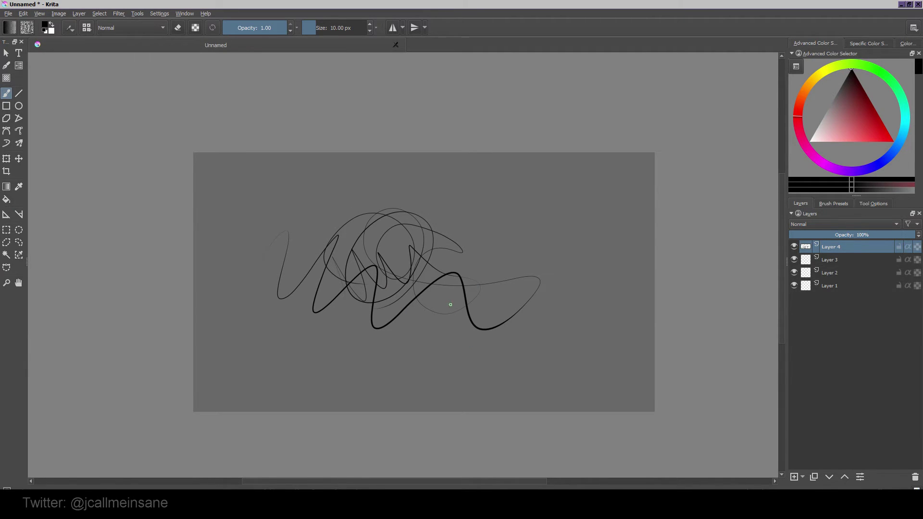
right_click(445, 277)
left_click(441, 200)
mouse_move(500, 207)
left_mouse_down()
mouse_move(503, 224)
mouse_move(533, 190)
mouse_move(570, 218)
mouse_move(520, 214)
left_mouse_up()
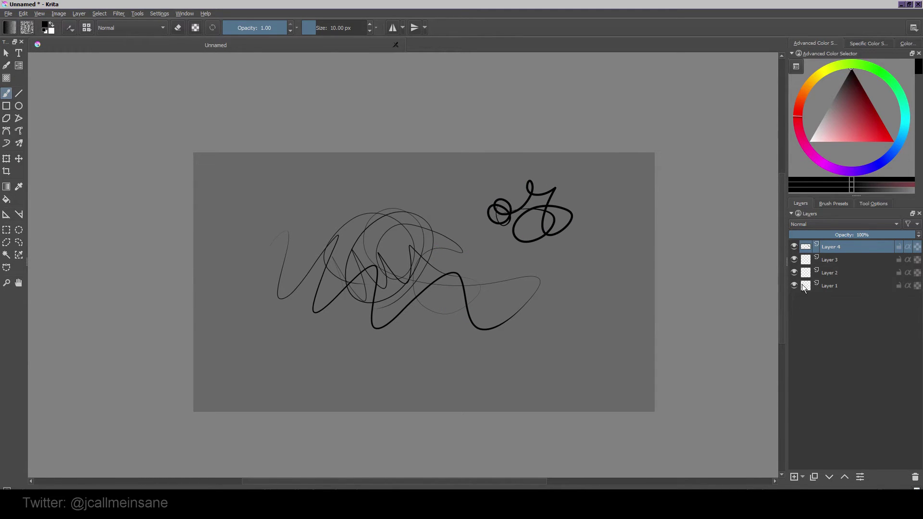
Toggle the layer's visibility off and on three times, then display the Brush Presets docker
left_click(794, 248)
left_click(796, 247)
left_click(797, 246)
left_click(798, 246)
left_click(797, 246)
left_click(796, 248)
left_click(834, 204)
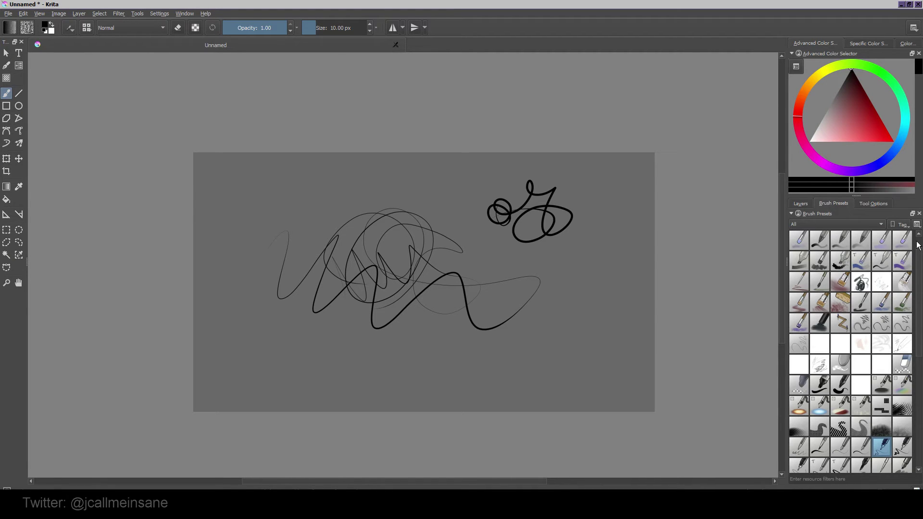
Scroll up and down through the Brush Presets grid
scroll(917, 246, "up", 1)
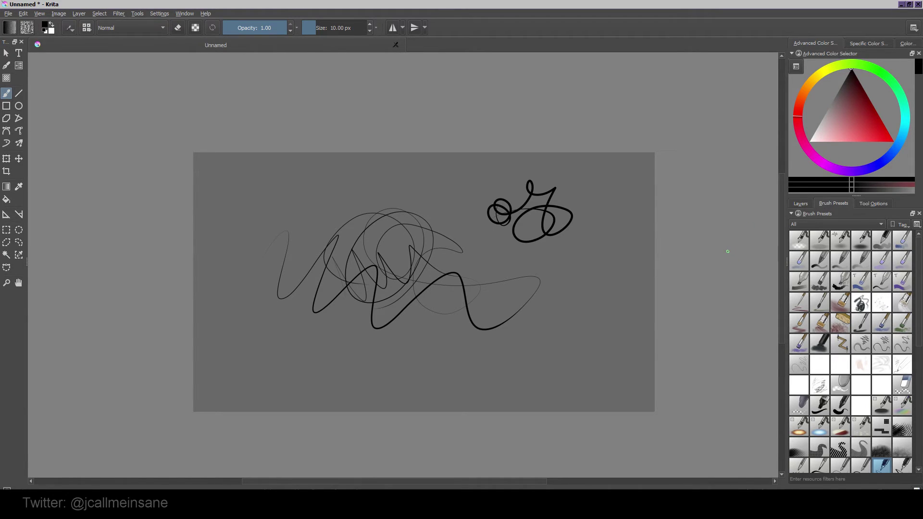
scroll(872, 336, "down", 5)
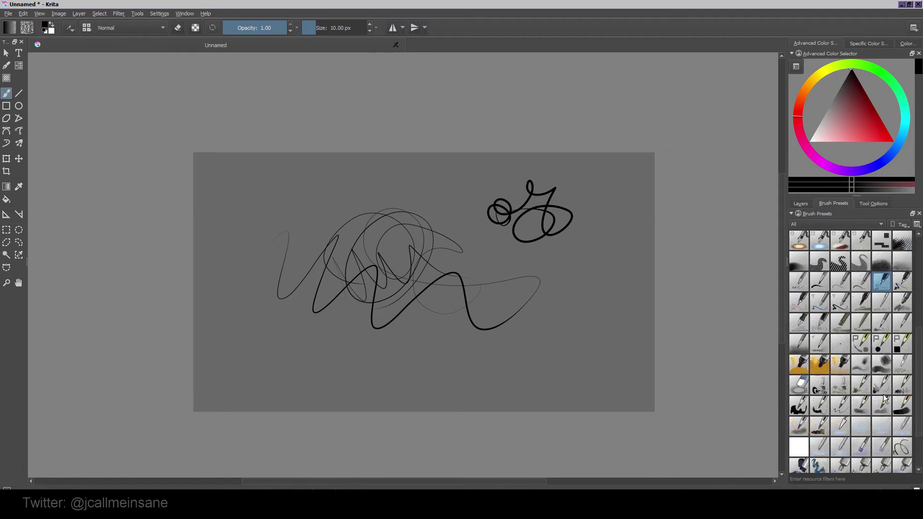
scroll(885, 447, "up", 5)
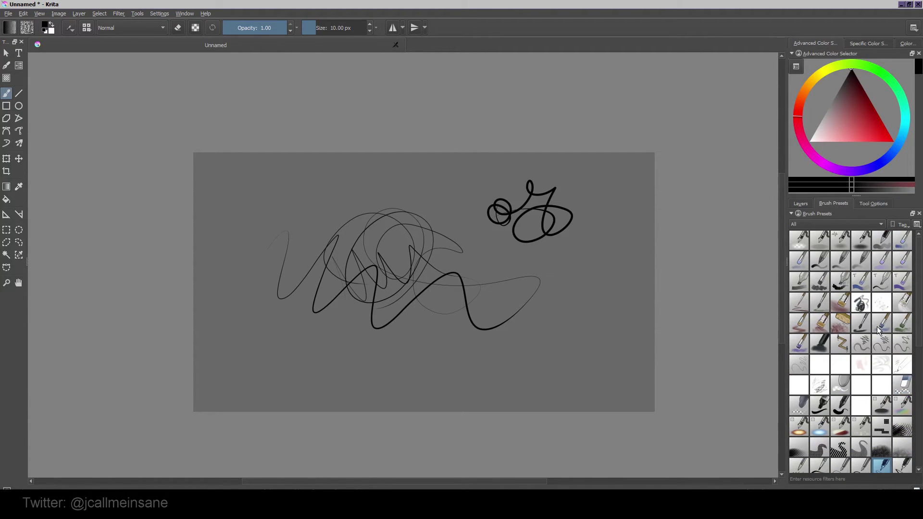
Set brush smoothing to Stabilizer and draw several thin looping strokes through the scribble
left_click(874, 204)
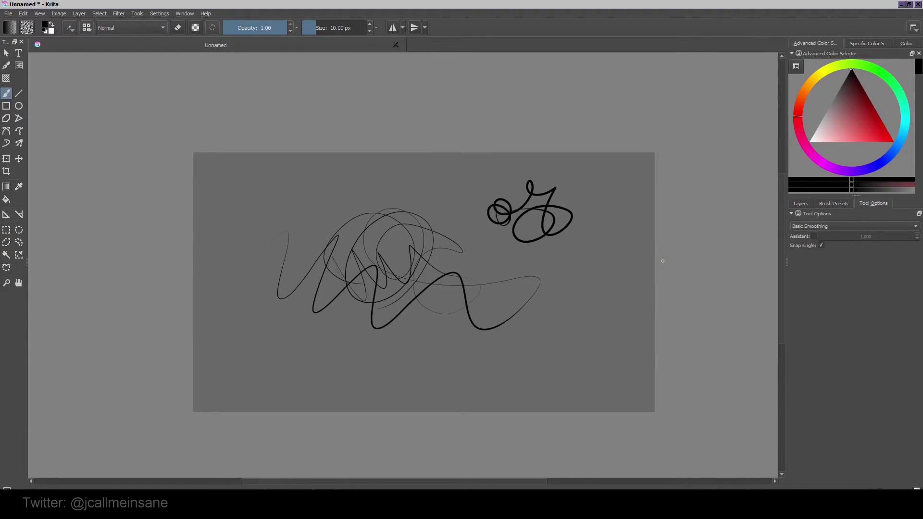
left_click(826, 228)
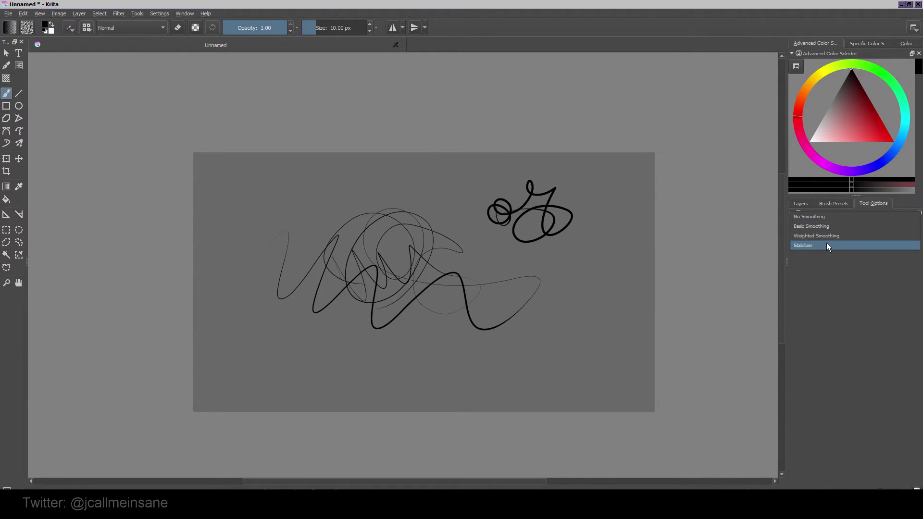
left_click(827, 243)
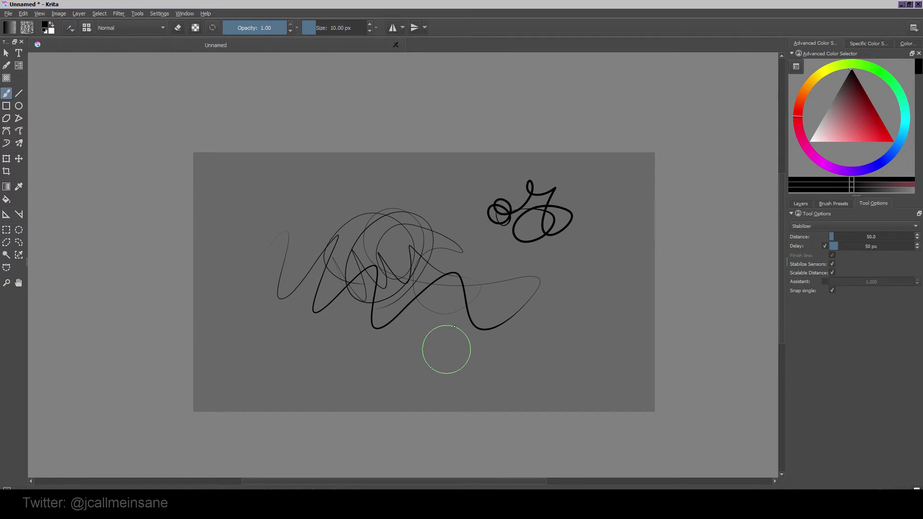
mouse_move(456, 325)
left_mouse_down()
mouse_move(478, 318)
mouse_move(549, 362)
mouse_move(589, 351)
mouse_move(603, 293)
mouse_move(570, 269)
mouse_move(531, 304)
mouse_move(506, 362)
left_mouse_up()
mouse_move(526, 323)
left_mouse_down()
mouse_move(496, 373)
mouse_move(450, 395)
mouse_move(394, 381)
mouse_move(339, 320)
mouse_move(340, 264)
mouse_move(390, 256)
mouse_move(458, 352)
mouse_move(512, 354)
mouse_move(542, 315)
mouse_move(523, 289)
mouse_move(413, 369)
mouse_move(319, 368)
mouse_move(409, 288)
left_mouse_up()
left_click_drag(481, 358, 482, 358)
mouse_move(261, 313)
left_mouse_down()
mouse_move(270, 257)
mouse_move(360, 286)
mouse_move(442, 368)
mouse_move(505, 222)
left_mouse_up()
Return smoothing to Basic Smoothing and try the Transform, selection and Line tools, ending on Move
left_click(822, 226)
left_click(830, 208)
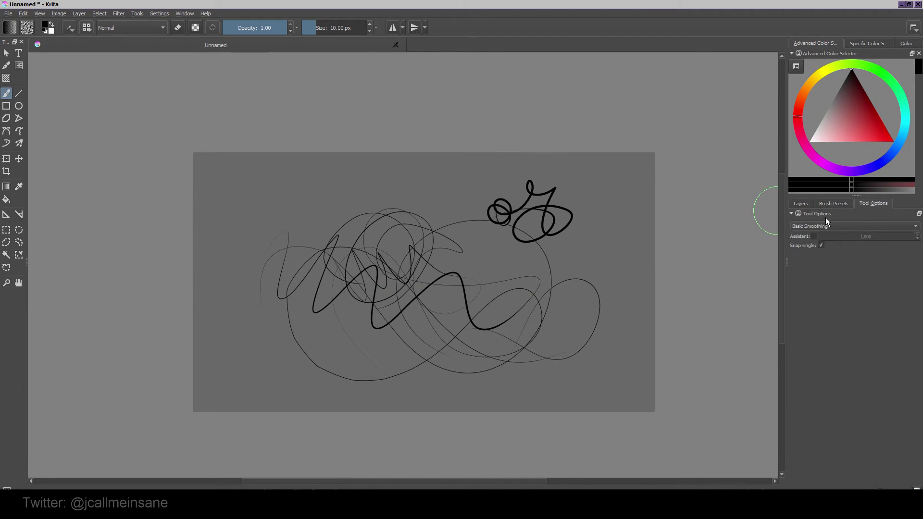
left_click(18, 159)
left_click(7, 162)
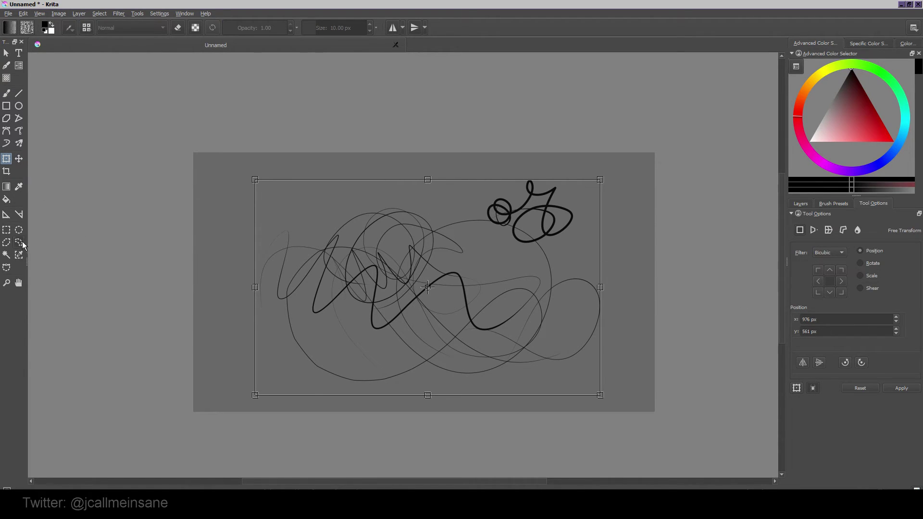
key("ctrl+r")
key("j")
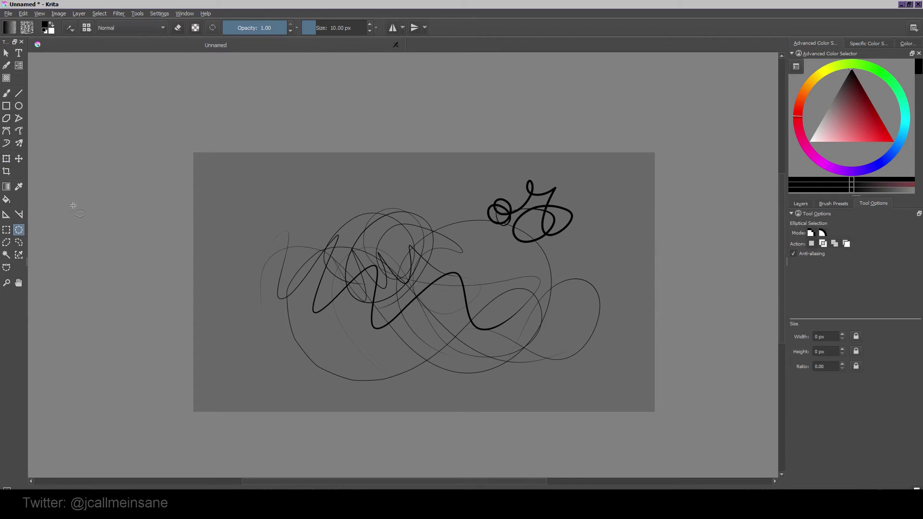
left_click(19, 98)
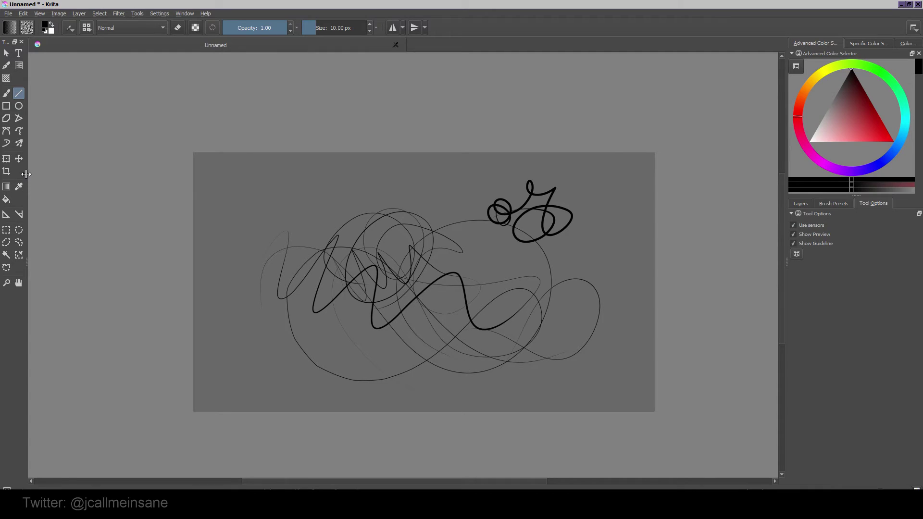
left_click(18, 159)
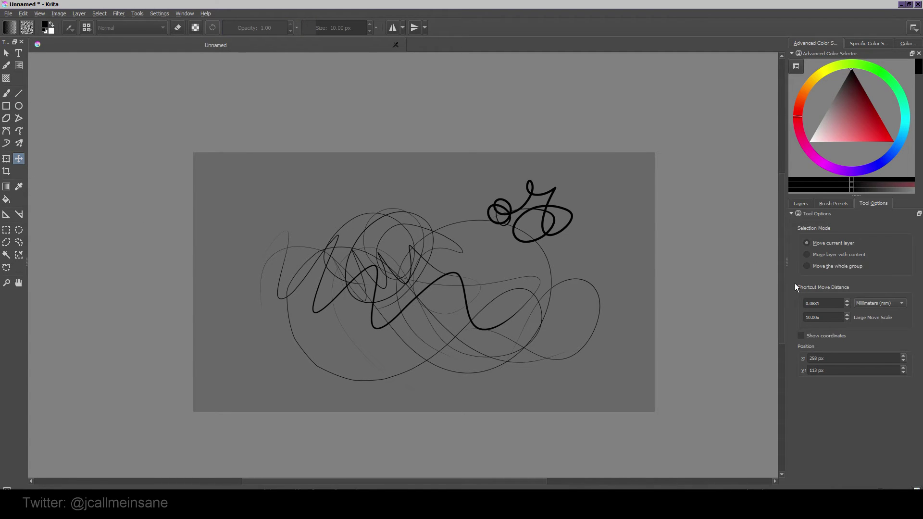
Try colours in the Advanced Color Selector, settle on magenta, and draw a pink curly stroke
left_click(800, 205)
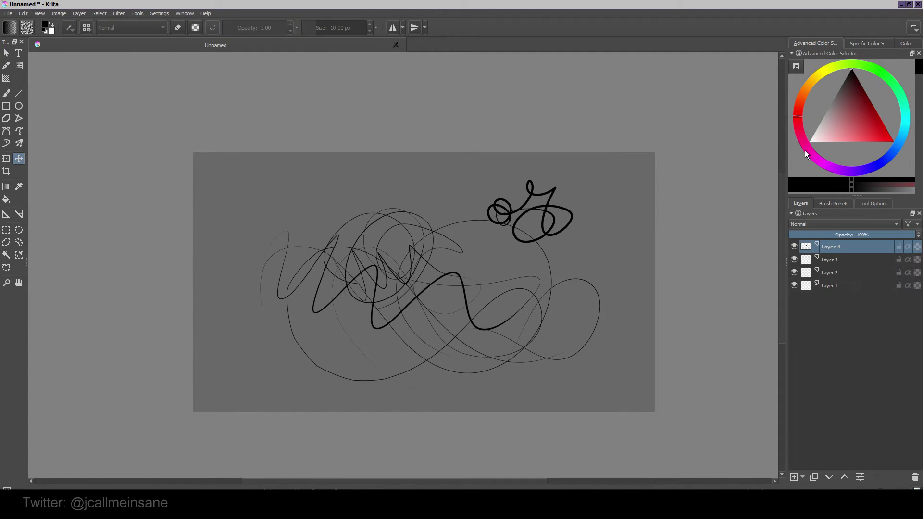
left_click(844, 119)
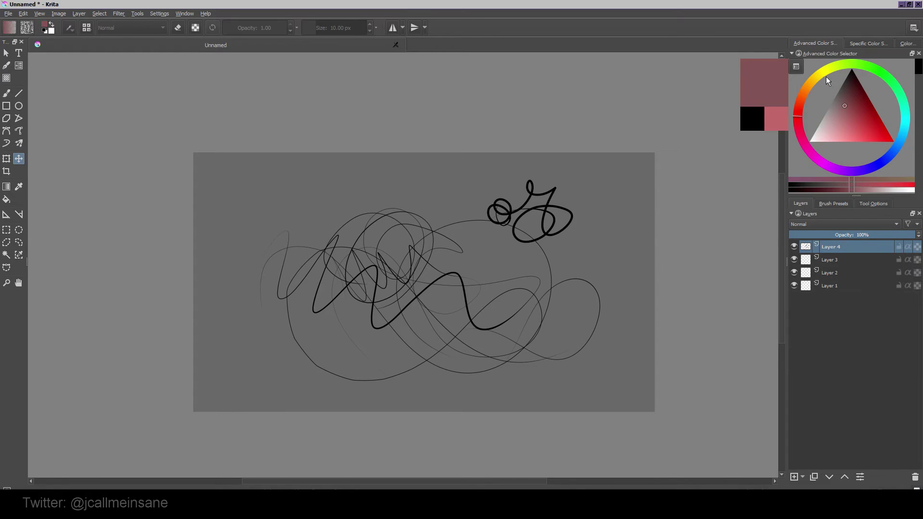
left_click_drag(826, 75, 844, 64)
left_click(859, 120)
left_click(885, 157)
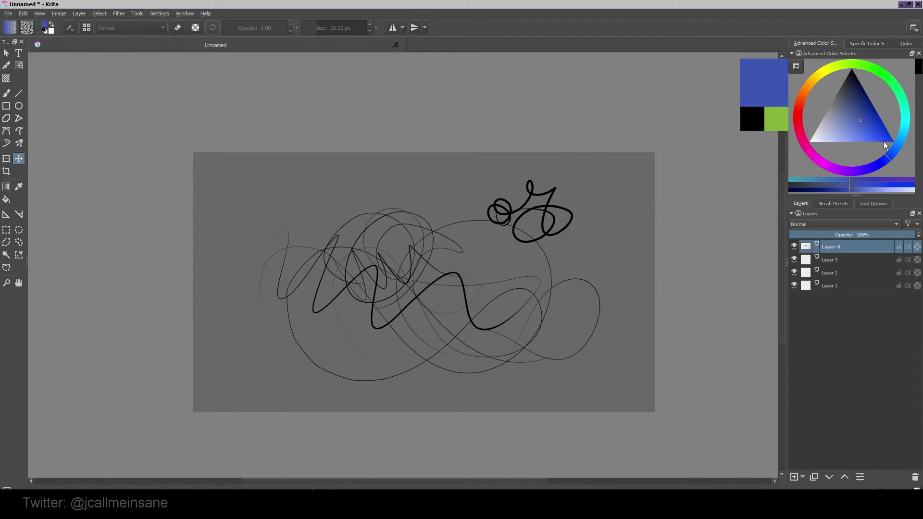
left_click(837, 132)
left_click(837, 165)
left_click(839, 138)
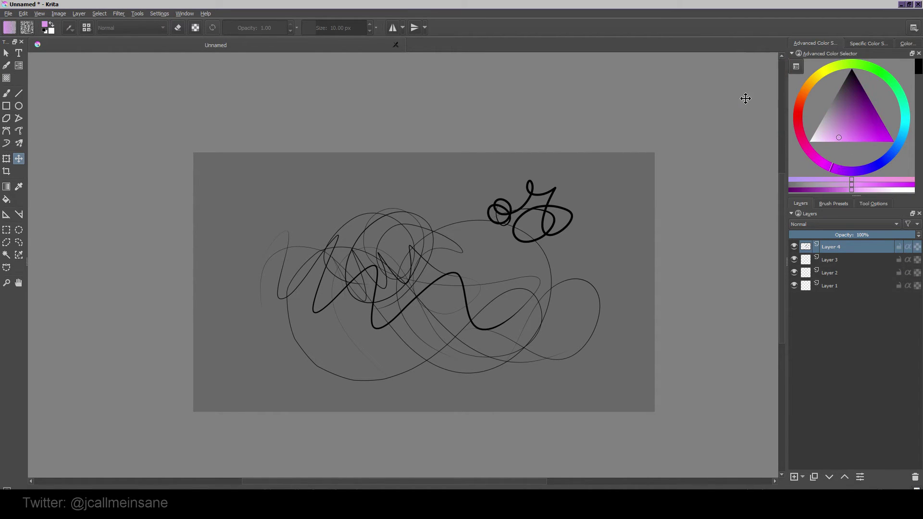
right_click(416, 225)
left_click(432, 281)
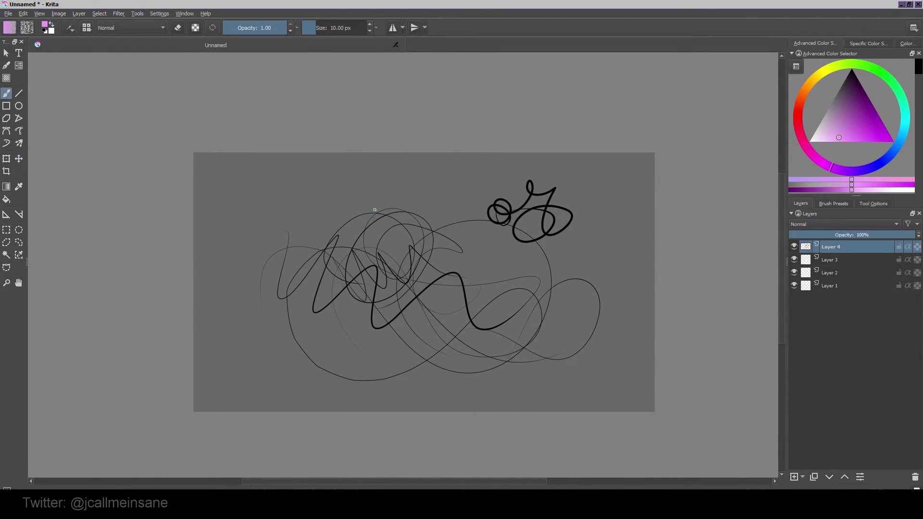
left_click_drag(401, 249, 514, 311)
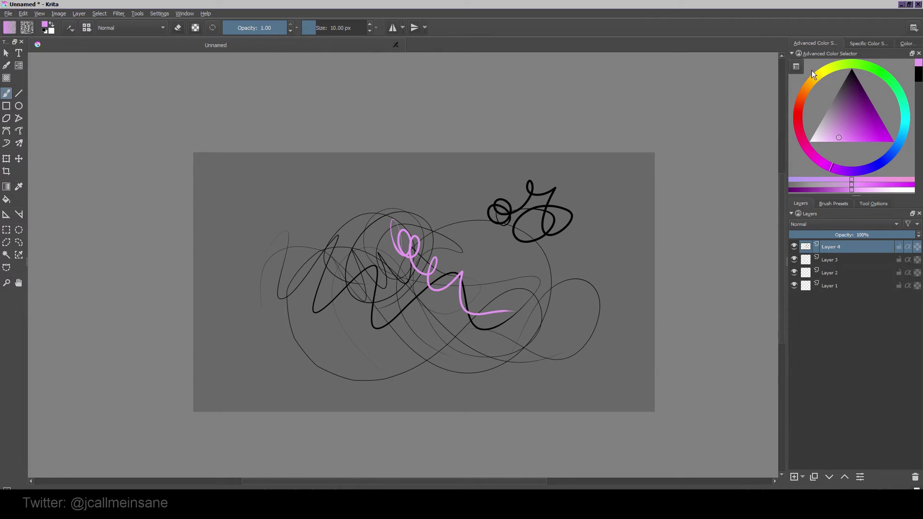
Set a lavender colour (saturation 45, lightness 78) in Color Sliders and paint lavender zigzags
left_click(868, 44)
mouse_move(845, 75)
left_mouse_down()
mouse_move(833, 75)
mouse_move(874, 87)
mouse_move(866, 98)
mouse_move(832, 98)
mouse_move(827, 80)
mouse_move(862, 90)
mouse_move(838, 91)
left_mouse_up()
left_click(833, 87)
left_click(903, 44)
left_click(849, 78)
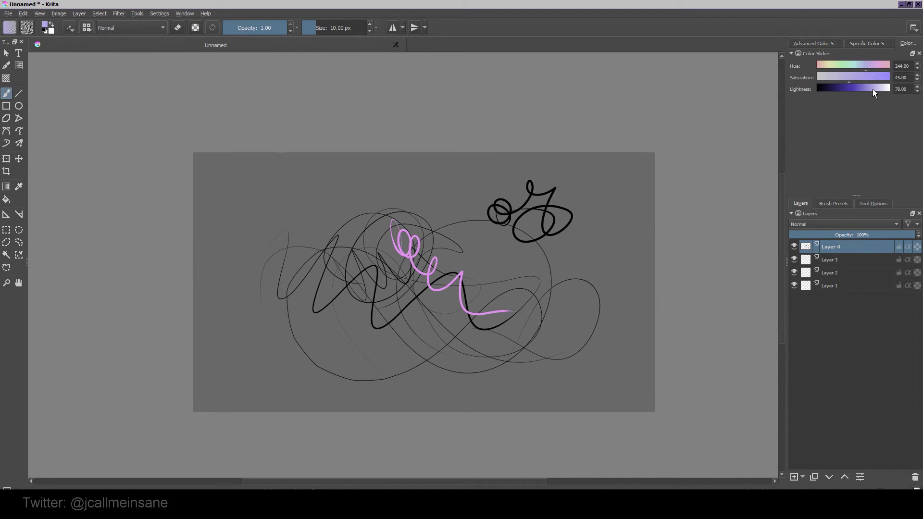
left_click(873, 89)
mouse_move(506, 211)
left_mouse_down()
mouse_move(483, 246)
mouse_move(554, 309)
mouse_move(584, 352)
left_mouse_up()
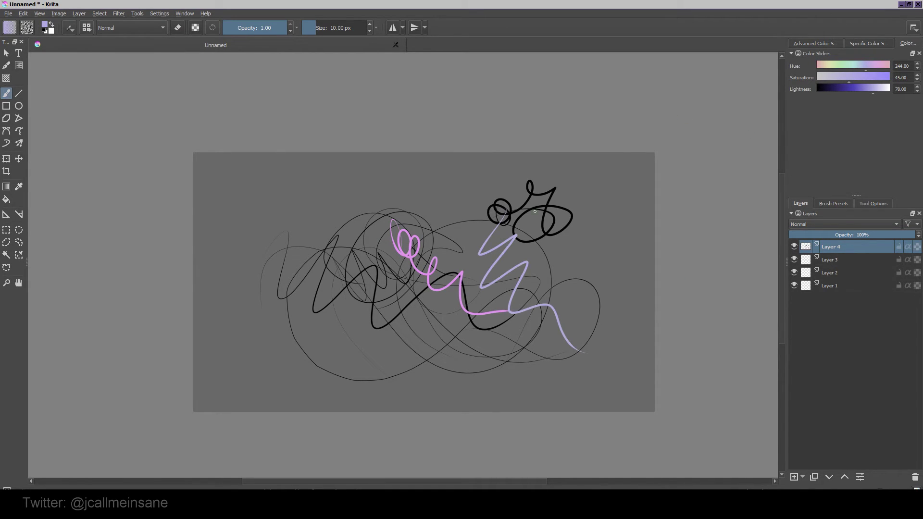
mouse_move(509, 242)
left_mouse_down()
mouse_move(486, 245)
mouse_move(510, 291)
left_mouse_up()
left_click(816, 44)
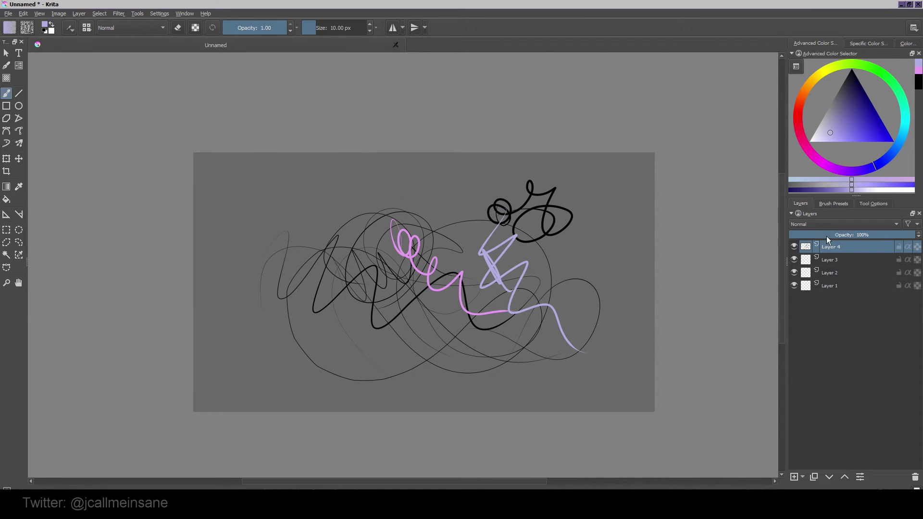
Browse the File and Filter menus, then turn off the Tool Options docker under Settings > Dockers
left_click(9, 14)
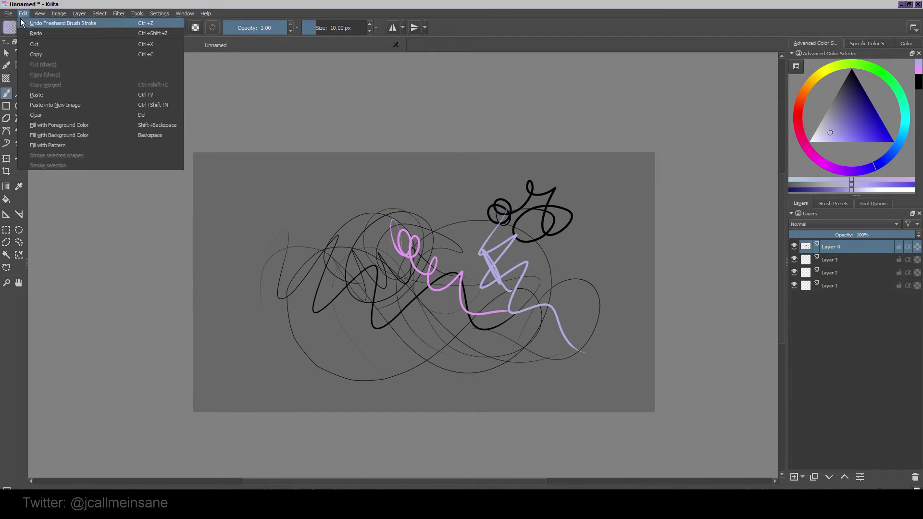
mouse_move(25, 15)
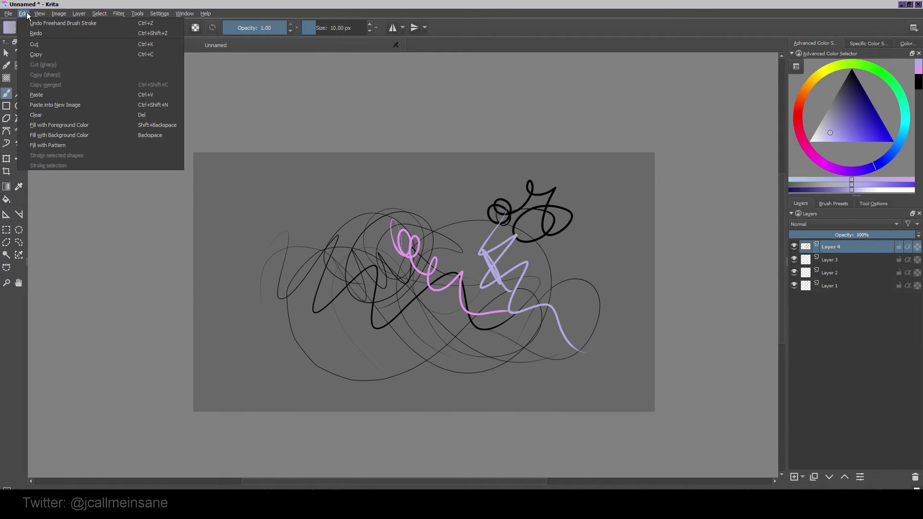
left_click(122, 14)
left_click(168, 17)
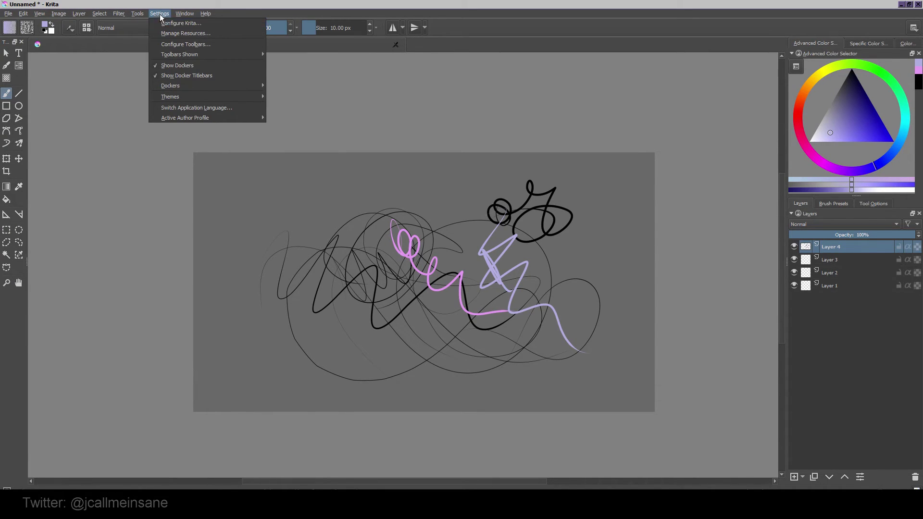
mouse_move(193, 84)
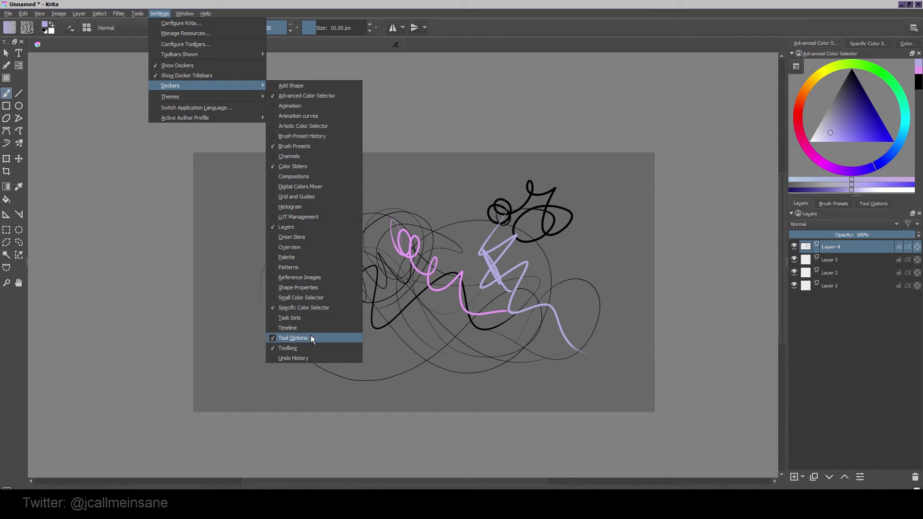
left_click(281, 339)
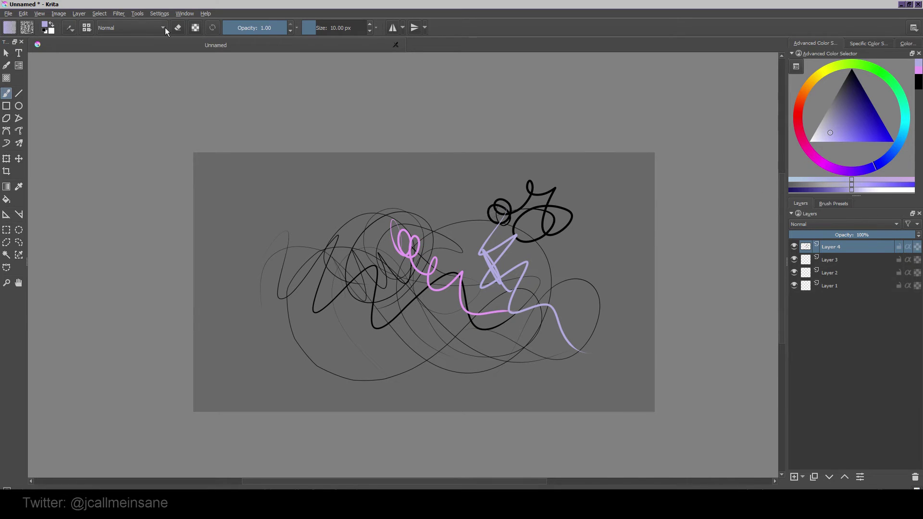
Re-enable the Tool Options docker, view its tab, then return to the Layers list
left_click(185, 14)
mouse_move(160, 14)
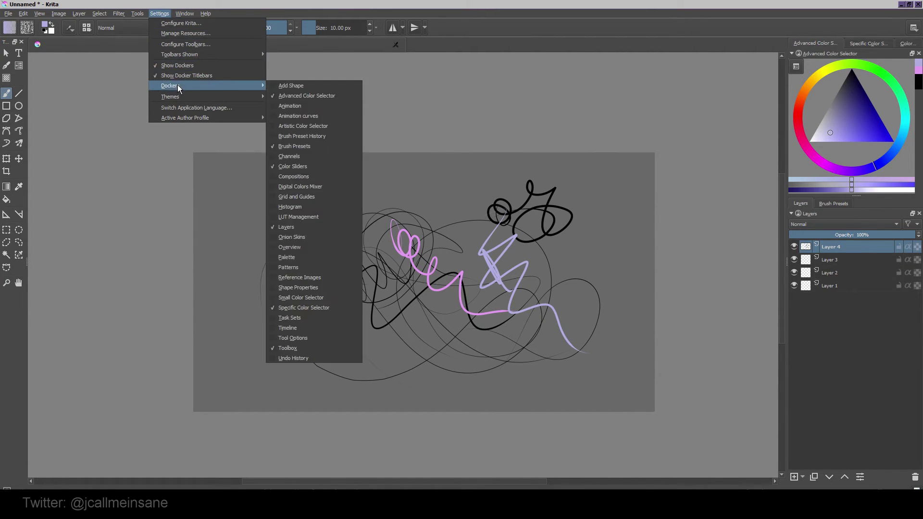
left_click(302, 338)
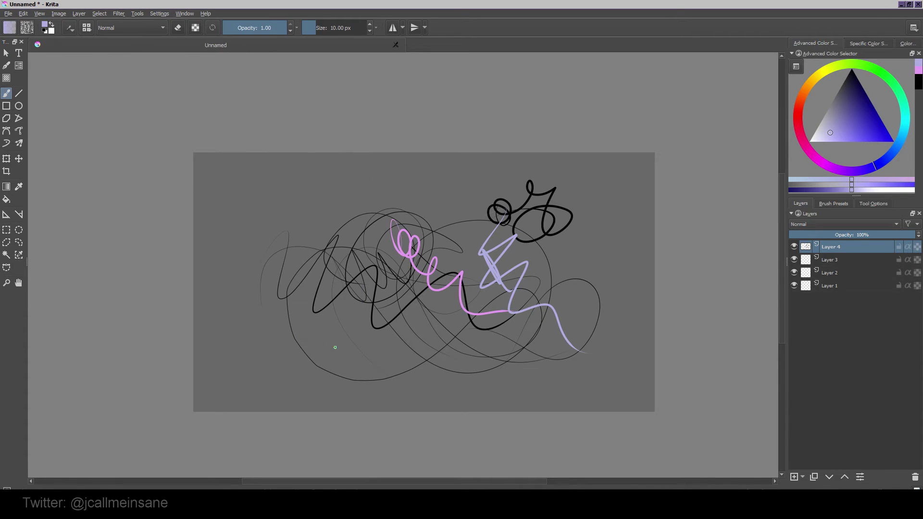
left_click(873, 203)
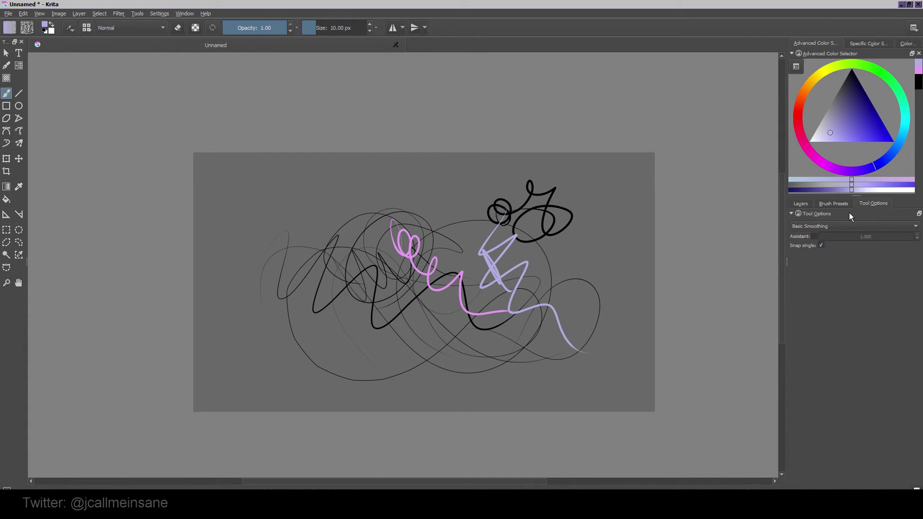
left_click(806, 208)
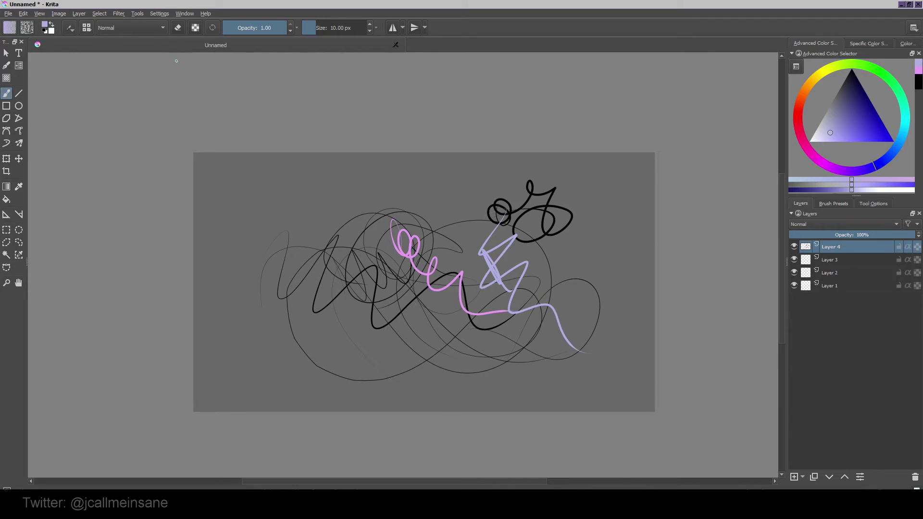
left_click(159, 13)
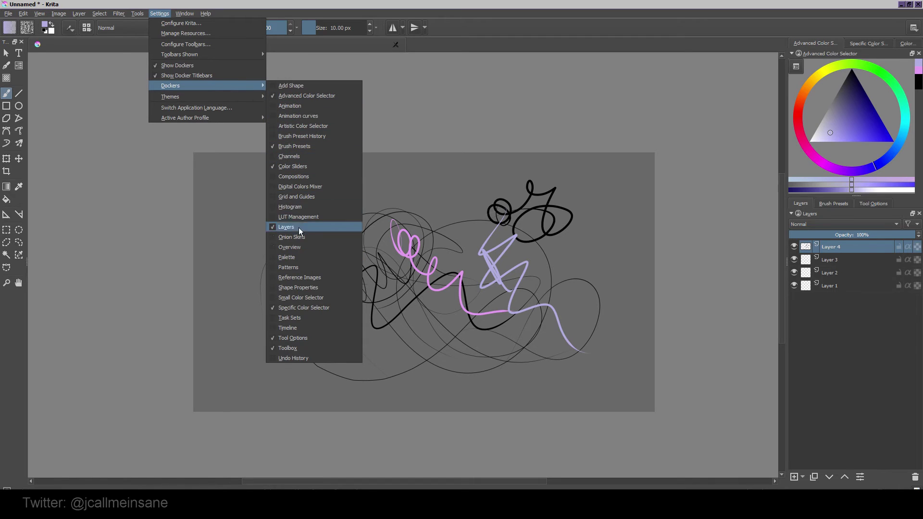
Switch the interface theme to Krita blender, then to Breeze High Contrast
mouse_move(235, 98)
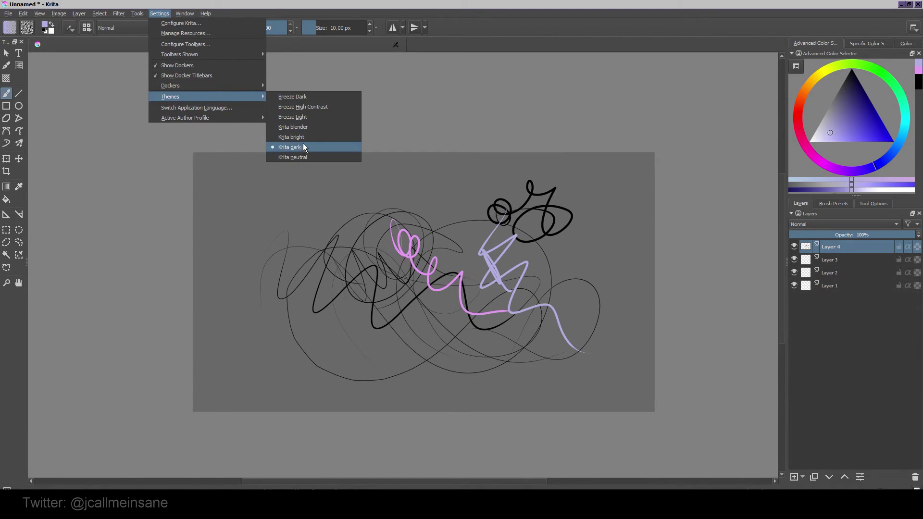
left_click(301, 126)
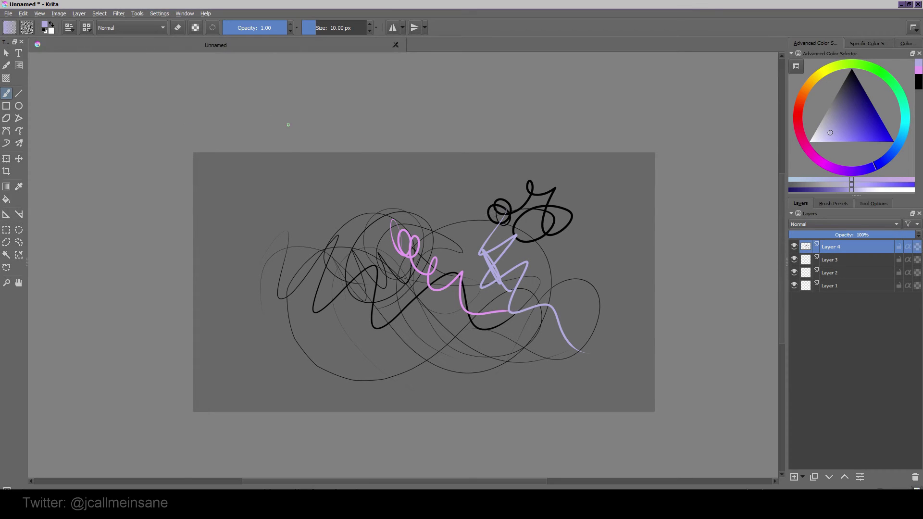
left_click(160, 14)
mouse_move(191, 97)
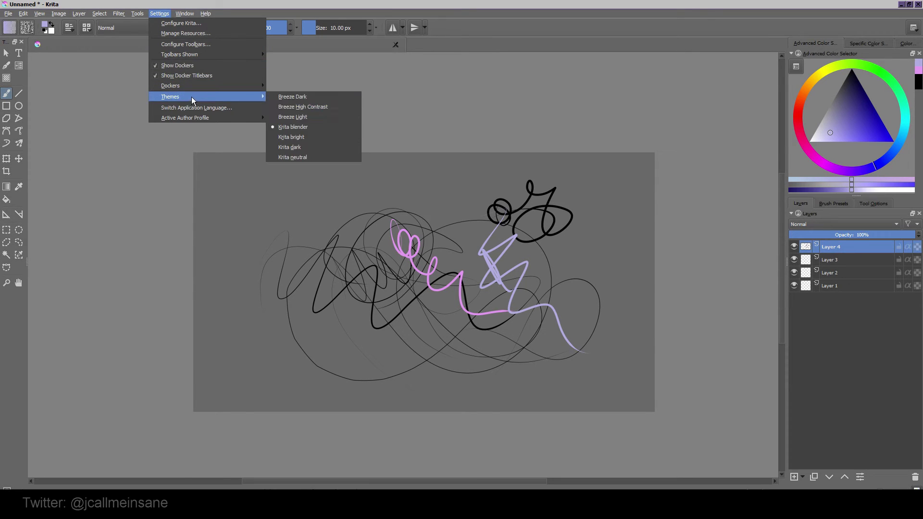
left_click(307, 107)
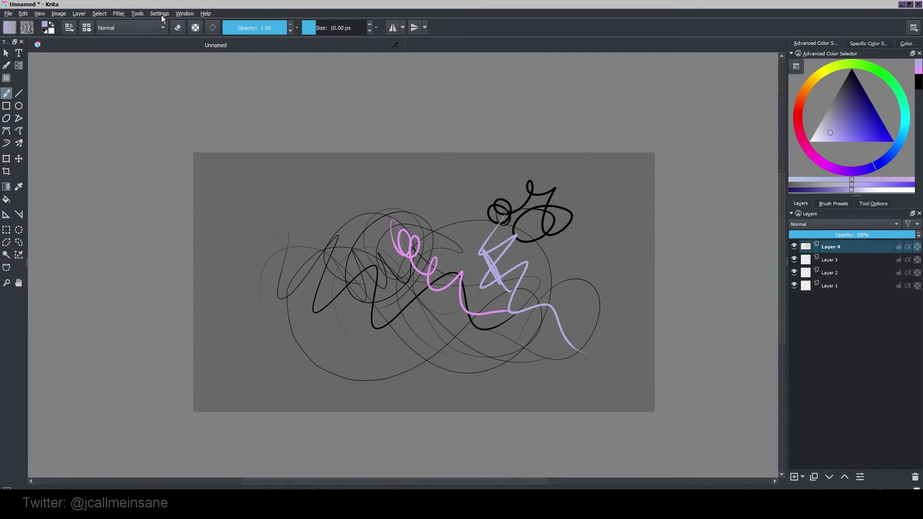
left_click(161, 14)
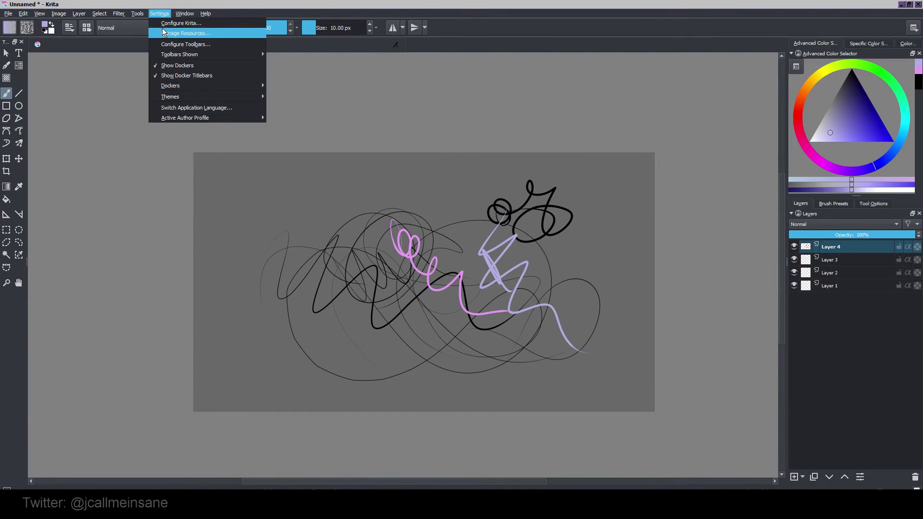
left_click(383, 118)
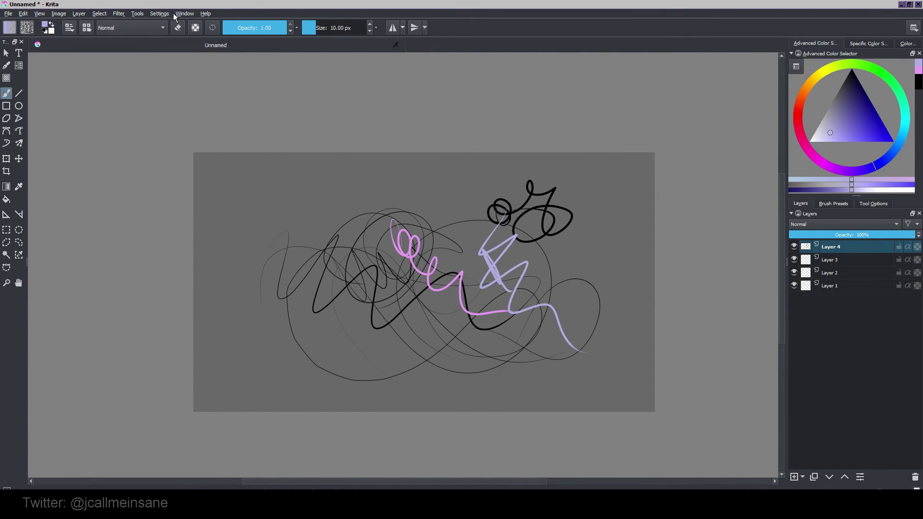
left_click(123, 16)
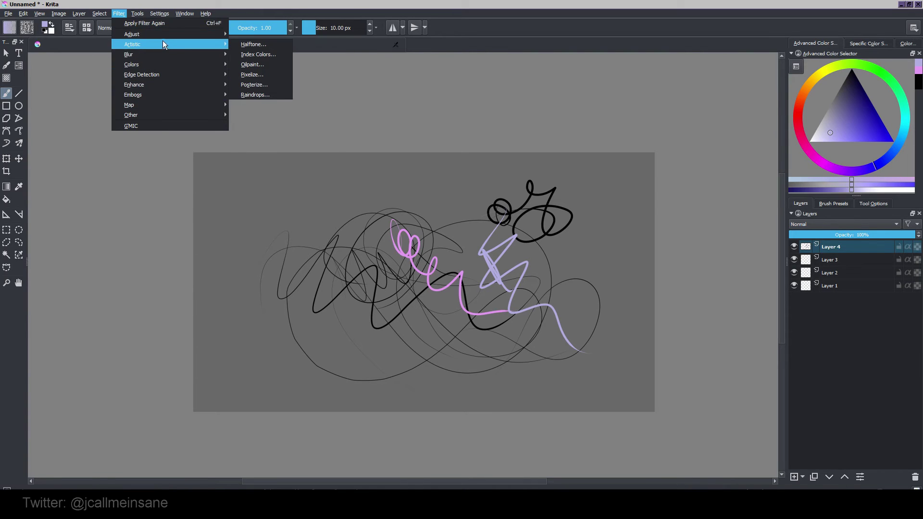
Open Image Properties and try red, green and blue shades for the canvas background colour
mouse_move(194, 85)
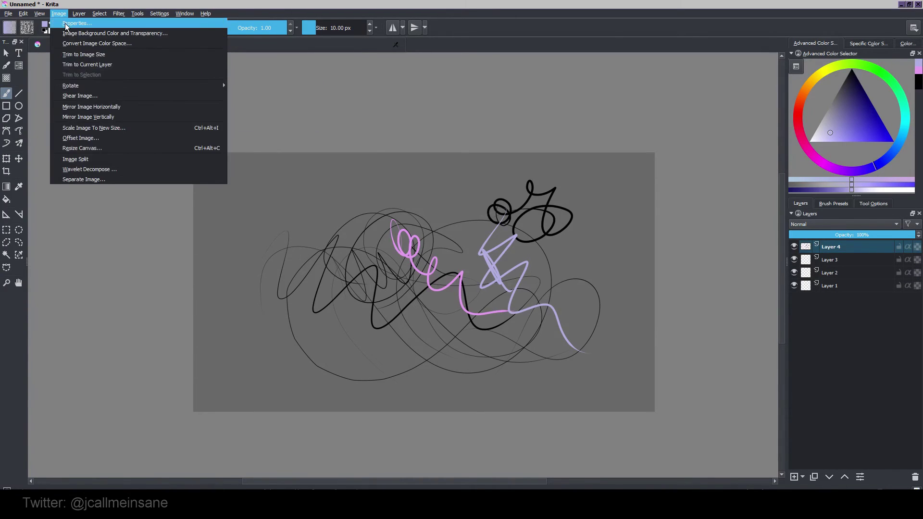
left_click(68, 23)
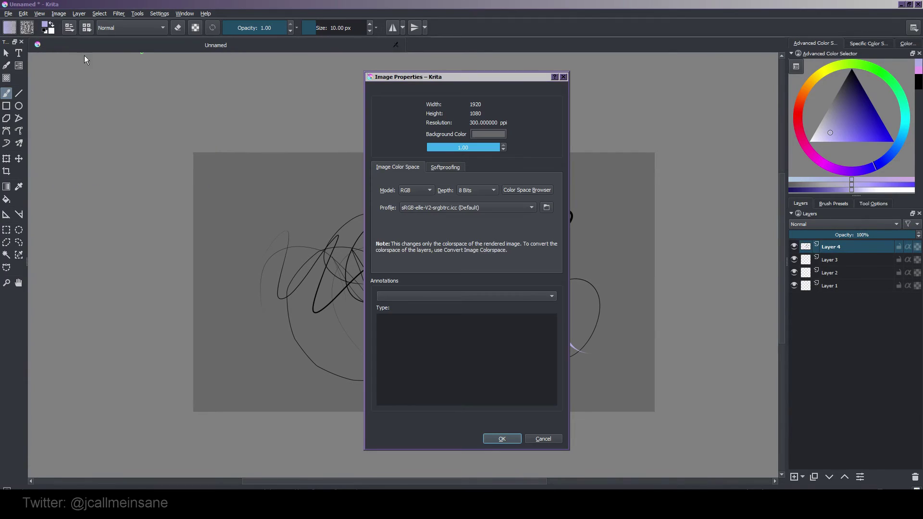
left_click(499, 136)
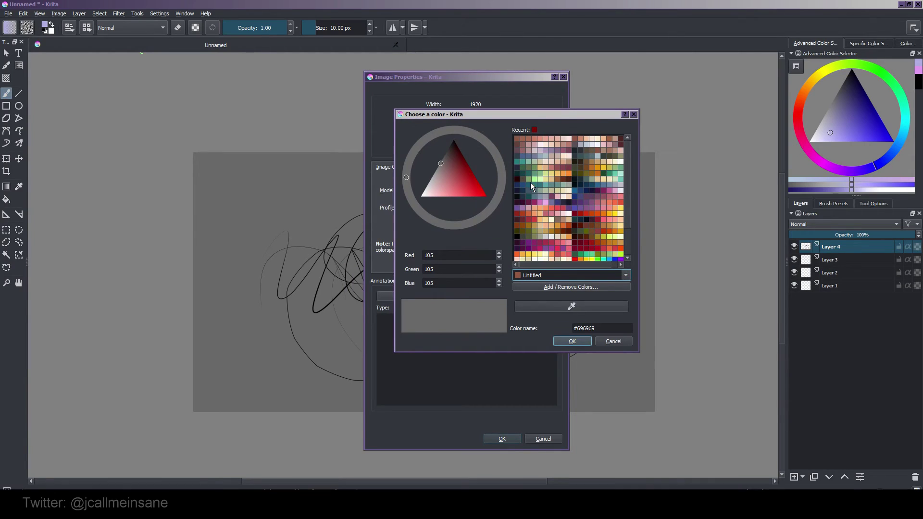
left_click(628, 249)
left_click_drag(630, 252, 633, 169)
left_click(455, 176)
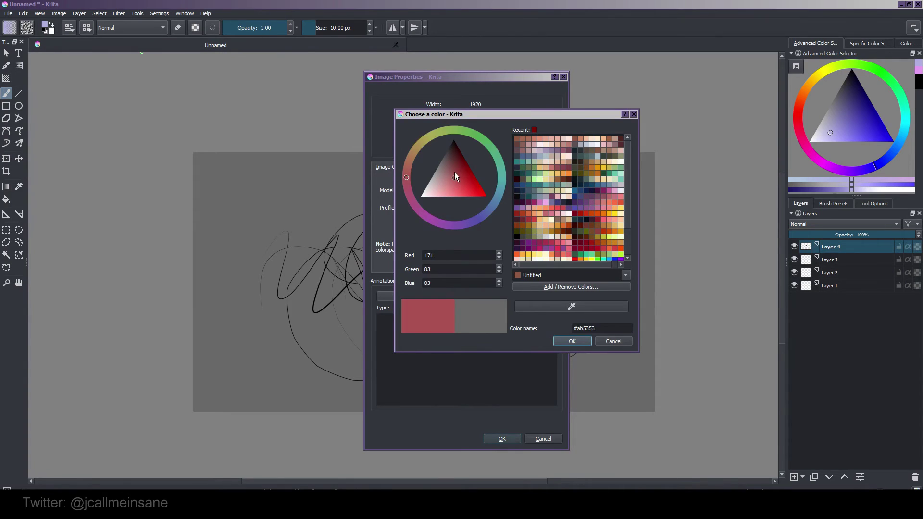
left_click(489, 146)
left_click(465, 197)
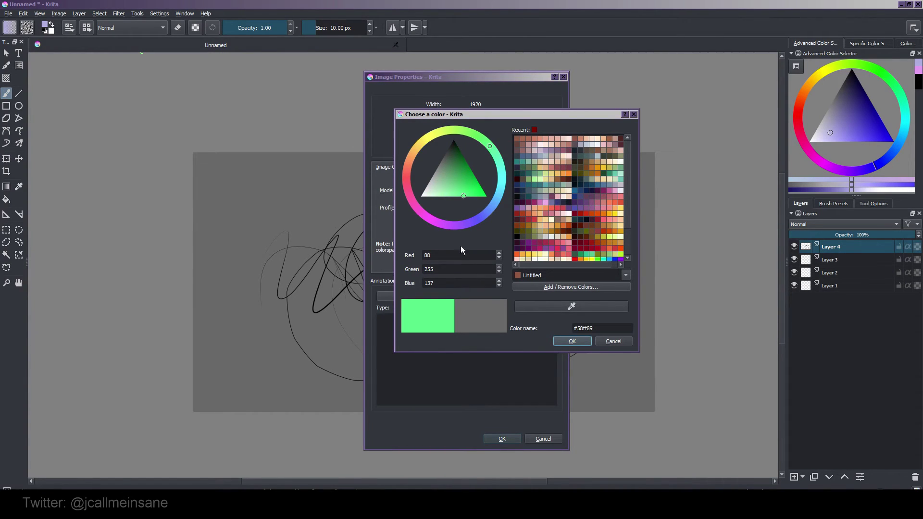
left_click(458, 167)
left_click(495, 210)
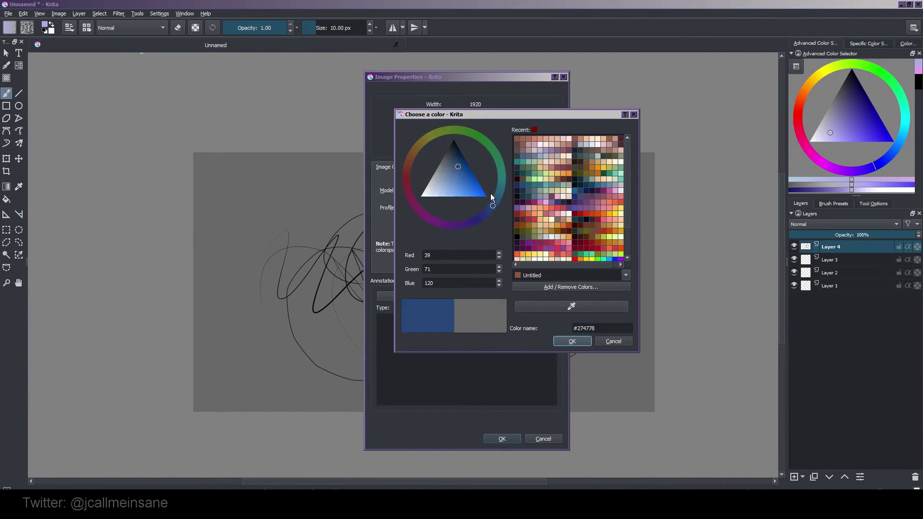
left_click(444, 186)
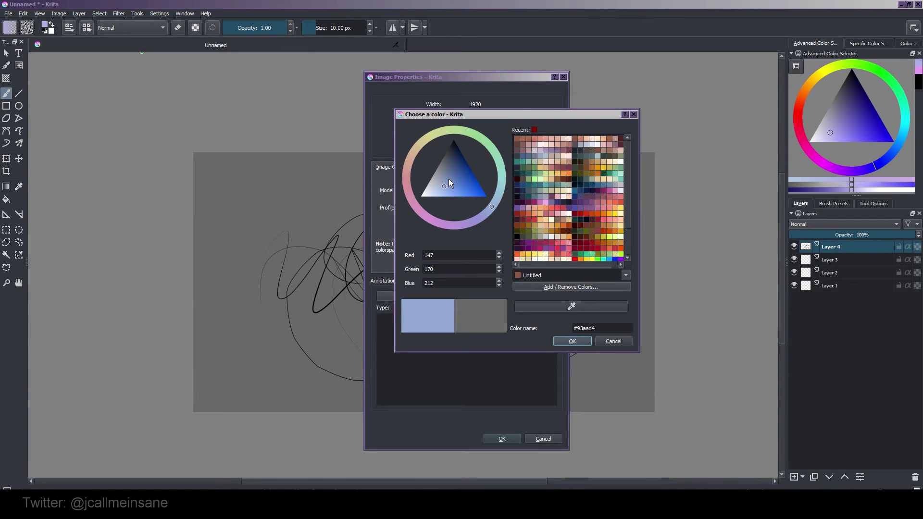
Settle on bright green #55de1b and apply it as the canvas background
left_click(433, 153)
left_click(452, 154)
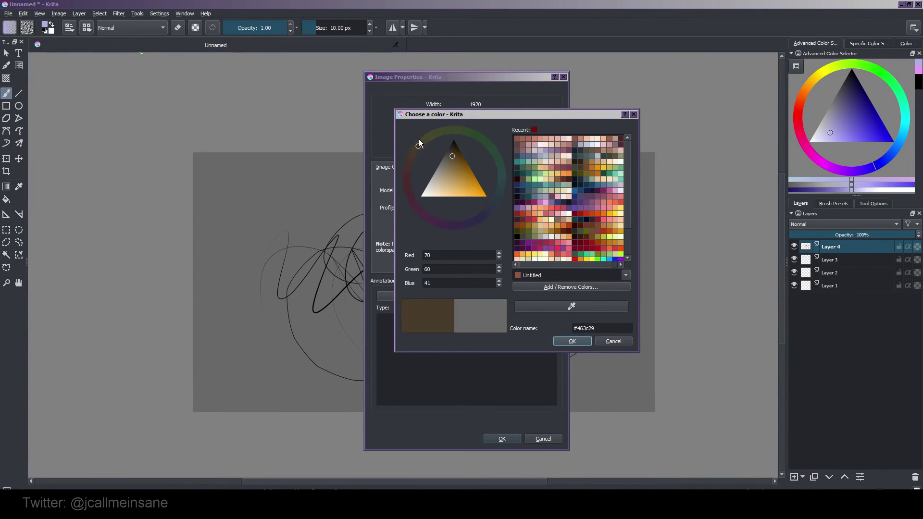
left_click(420, 139)
left_click(454, 140)
left_click(446, 163)
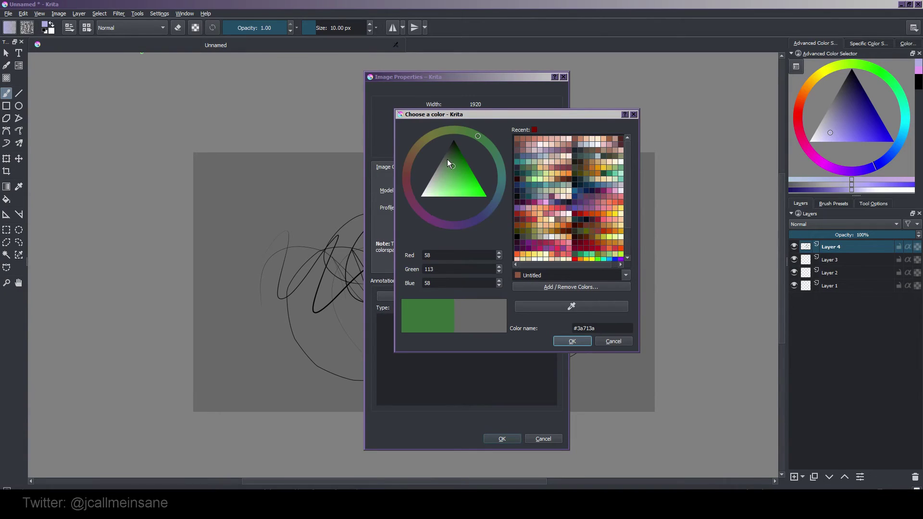
left_click(448, 166)
left_click(463, 131)
left_click(447, 176)
left_click(450, 167)
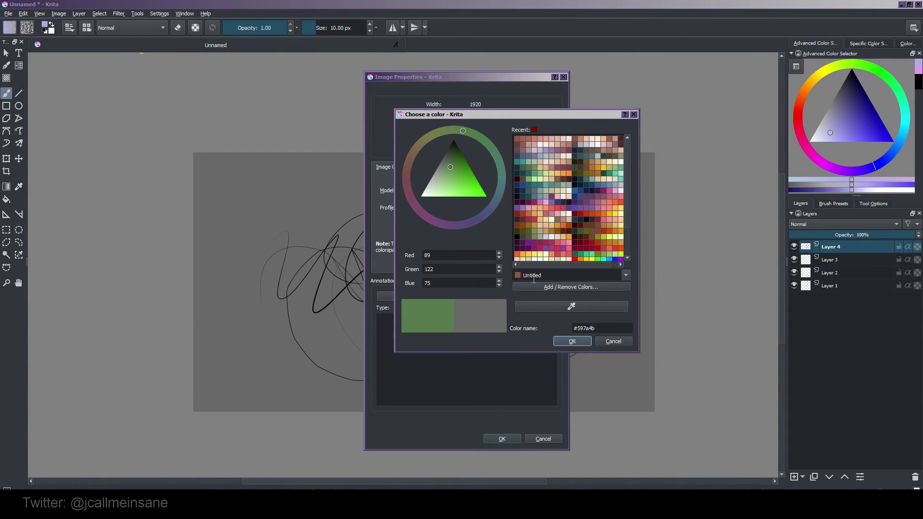
left_click(475, 189)
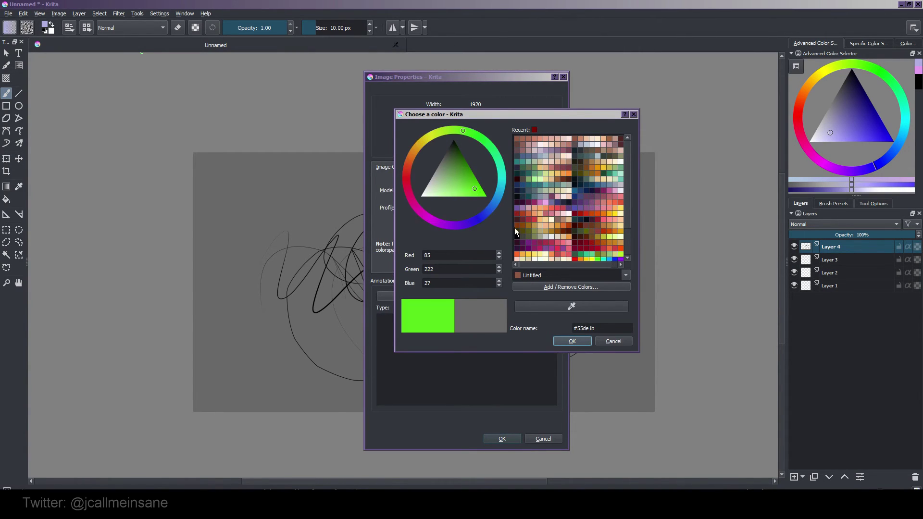
left_click(572, 341)
left_click(502, 439)
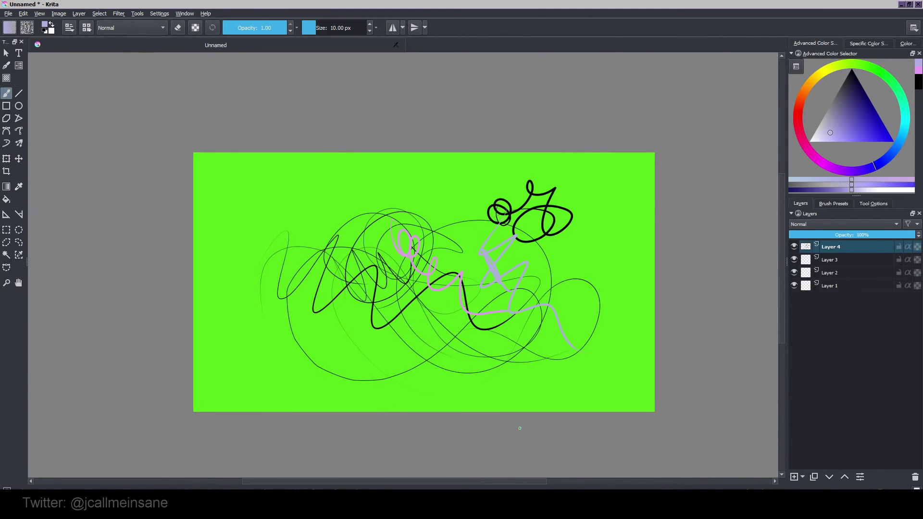
Lower the canvas background opacity from 1.00 to 0.00 in Image Properties
left_click(65, 16)
left_click(74, 23)
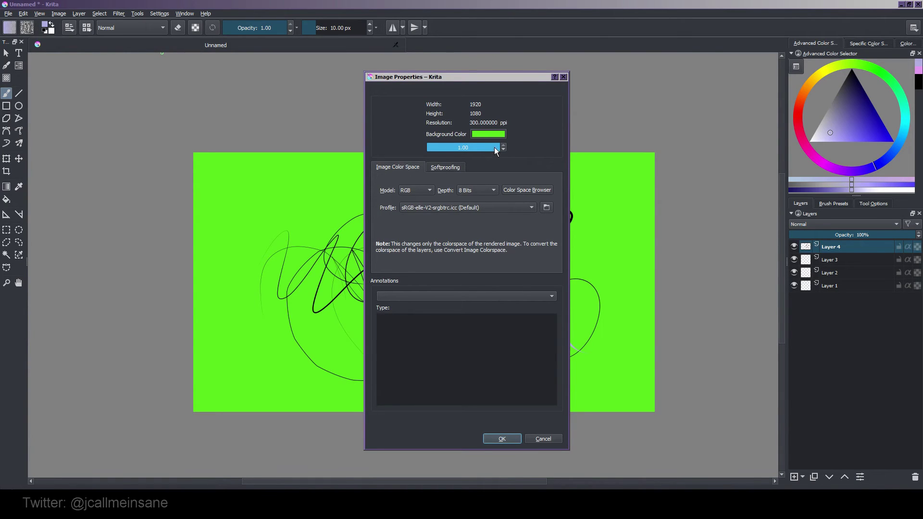
left_click_drag(492, 147, 184, 231)
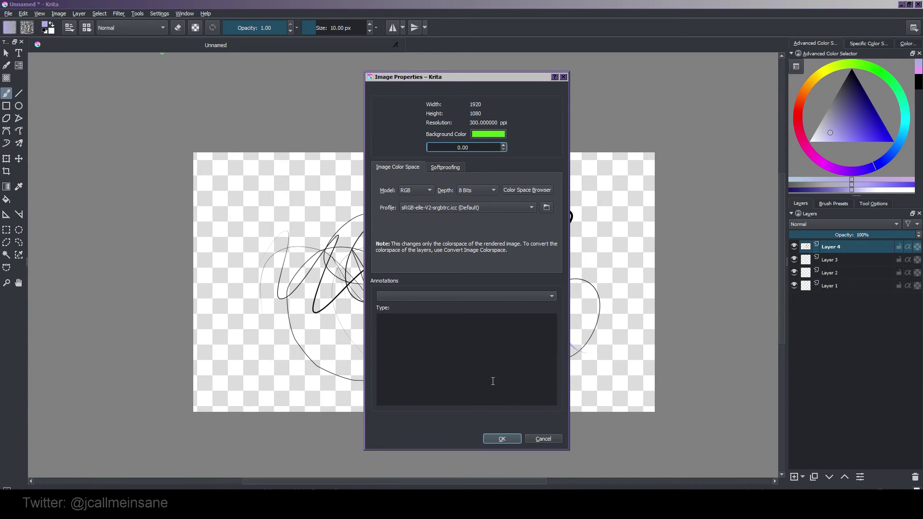
left_click(509, 439)
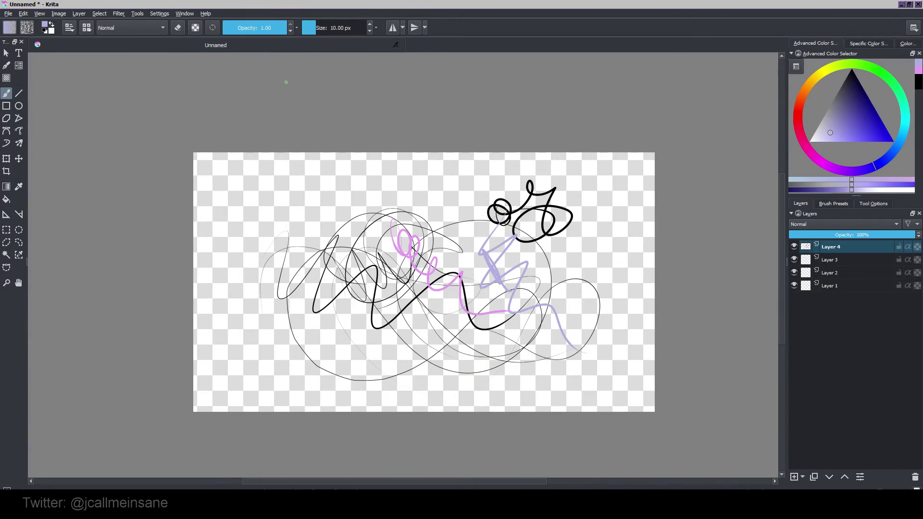
Mirror Layer 4 vertically with Layer > Transform > Mirror Layer Vertically
left_click(84, 13)
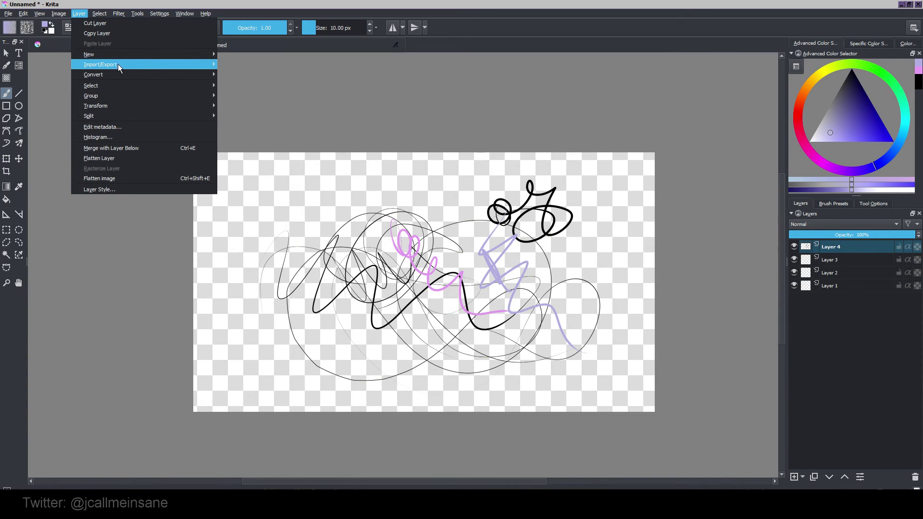
mouse_move(120, 66)
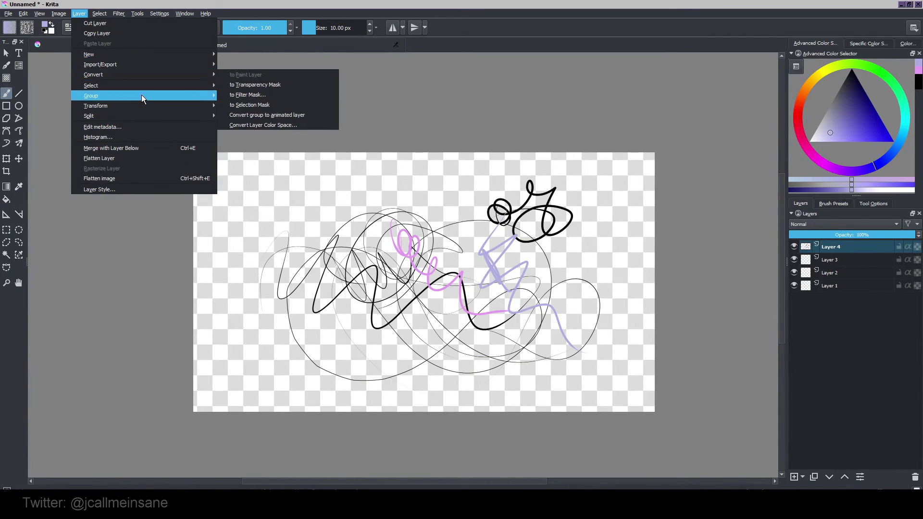
mouse_move(152, 106)
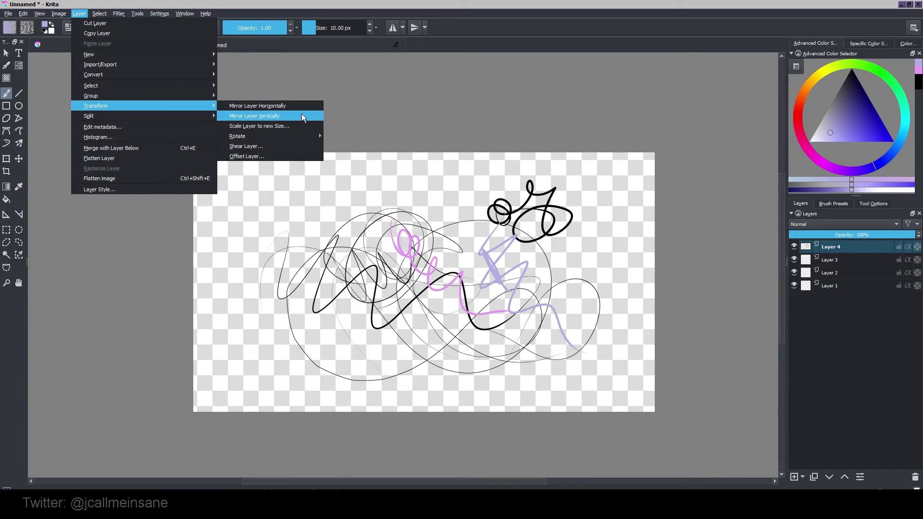
left_click(303, 118)
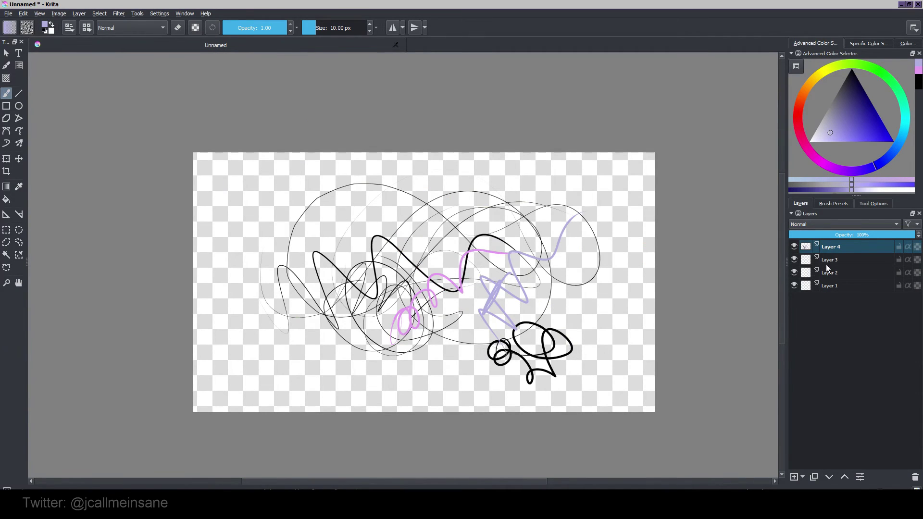
Pick a strong red and paint red zigzag scribbles on Layer 2 at the canvas's left edge
left_click(830, 273)
right_click(540, 264)
right_click(561, 315)
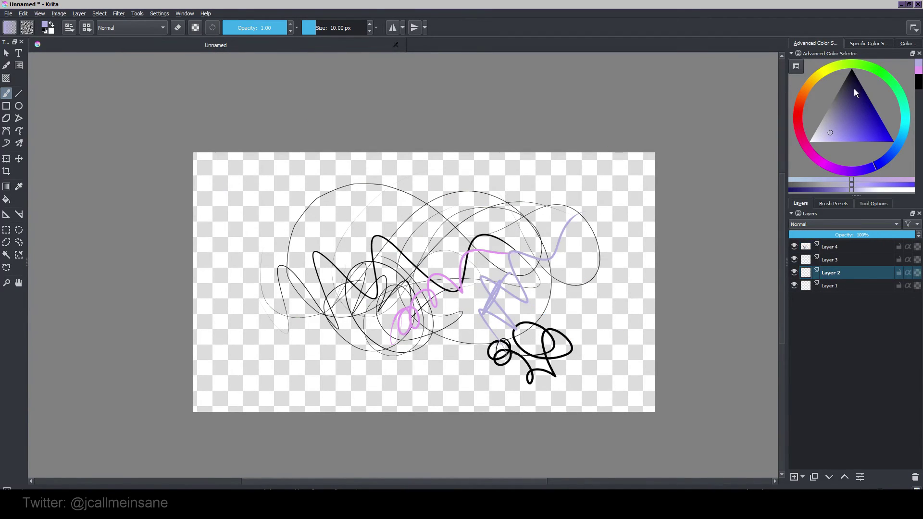
left_click(806, 117)
left_click_drag(832, 136, 862, 127)
mouse_move(237, 268)
left_mouse_down()
mouse_move(287, 342)
mouse_move(231, 251)
mouse_move(279, 298)
left_mouse_up()
Select Layer 4 and mirror it horizontally
left_click(841, 248)
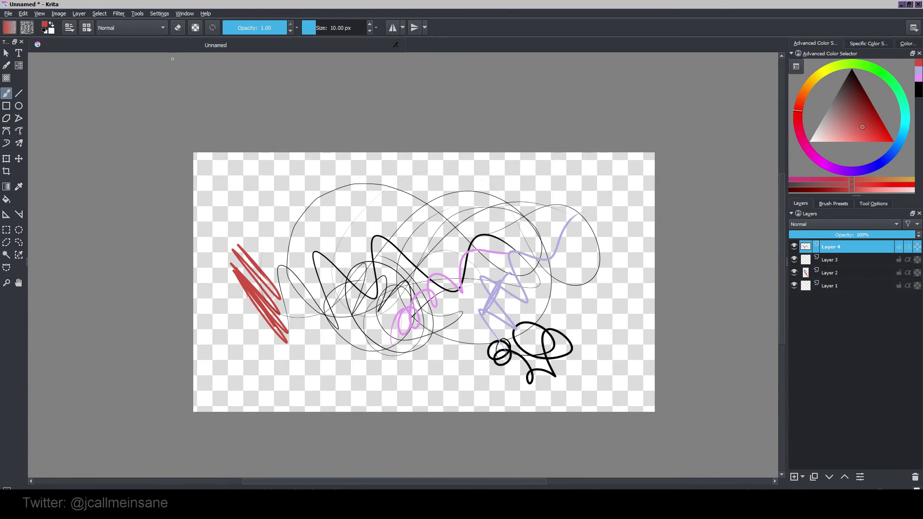
left_click(79, 14)
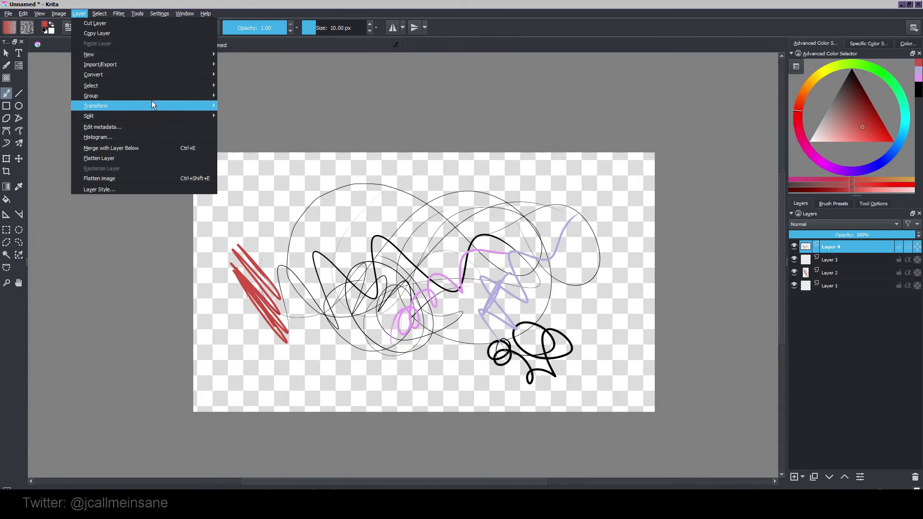
left_click(296, 106)
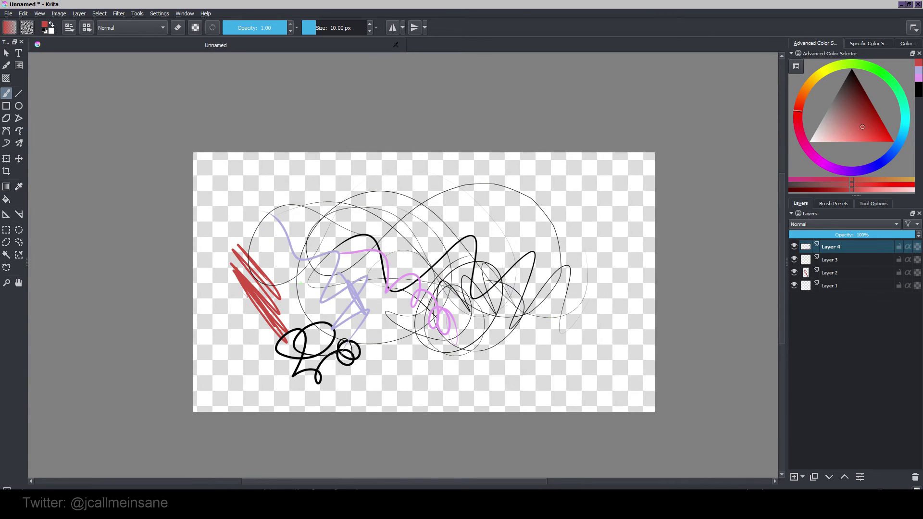
left_click(100, 13)
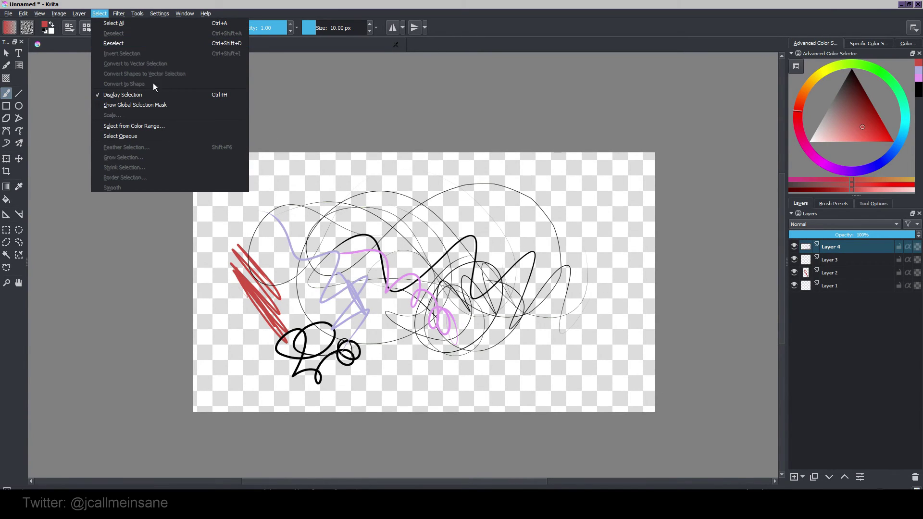
mouse_move(123, 18)
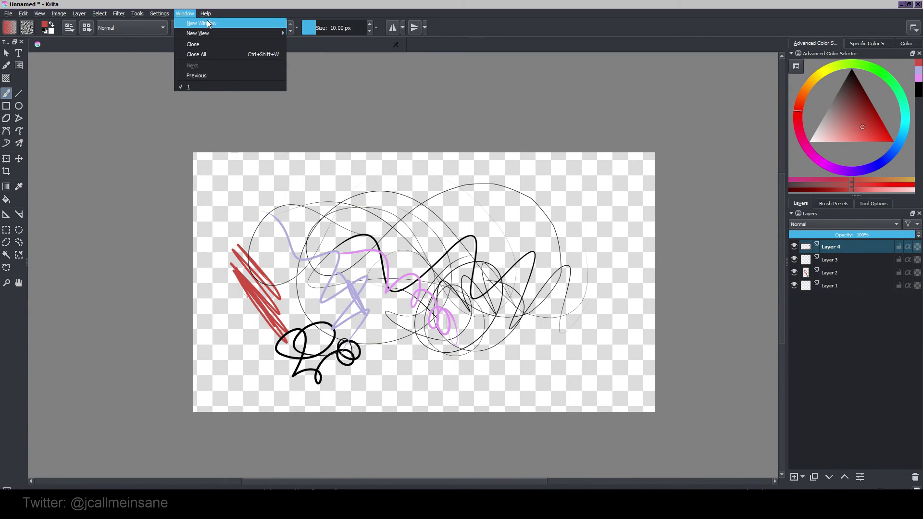
left_click(225, 45)
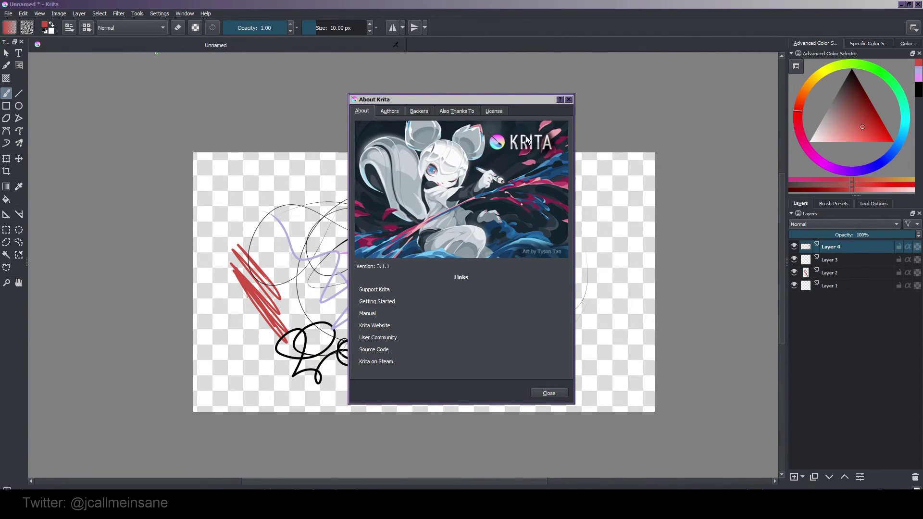
left_click(570, 100)
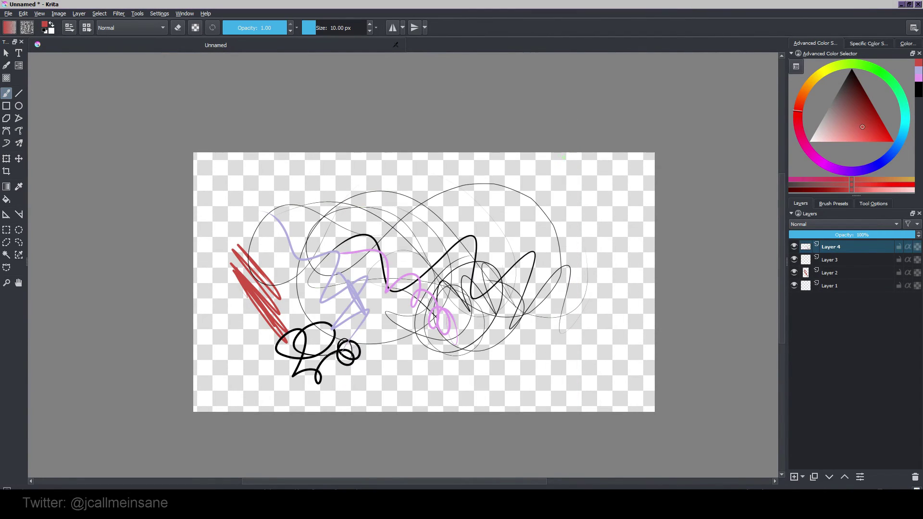
Toggle horizontal mirror on and off, browse gradients and patterns, and keep red as foreground colour
left_click(392, 28)
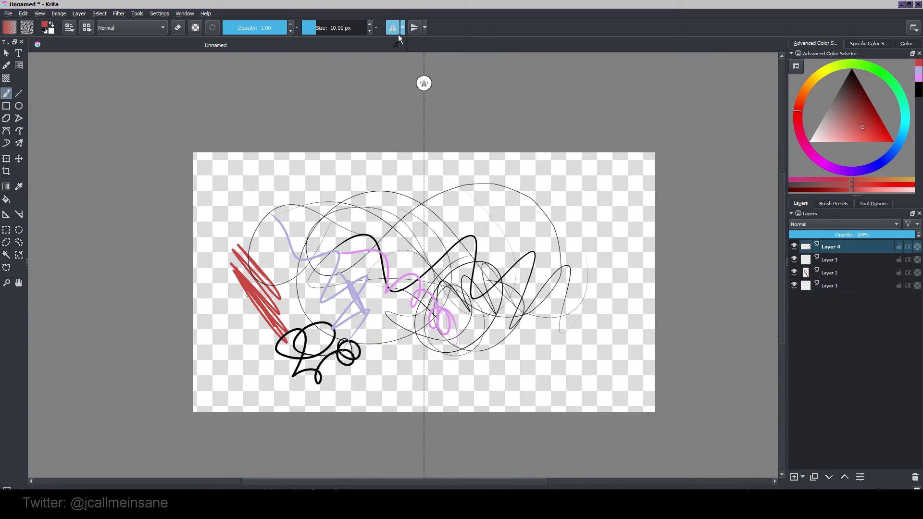
left_click(392, 28)
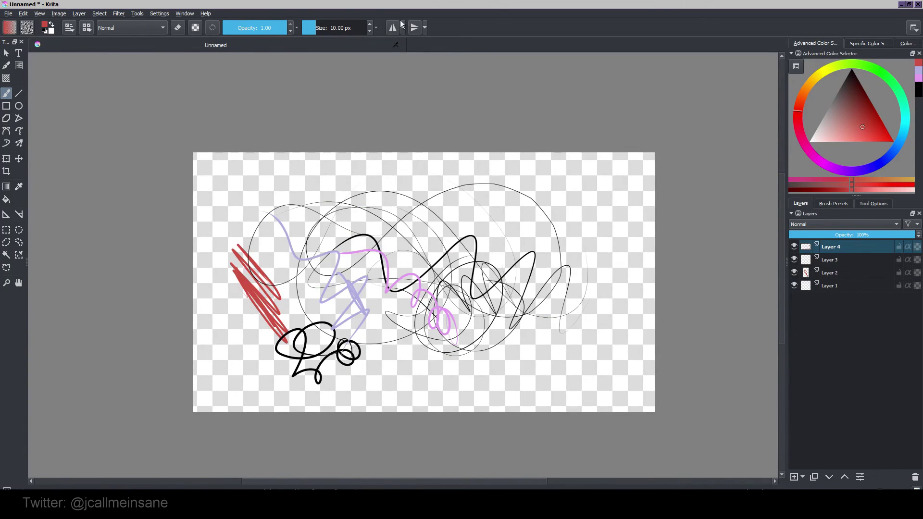
left_click(14, 27)
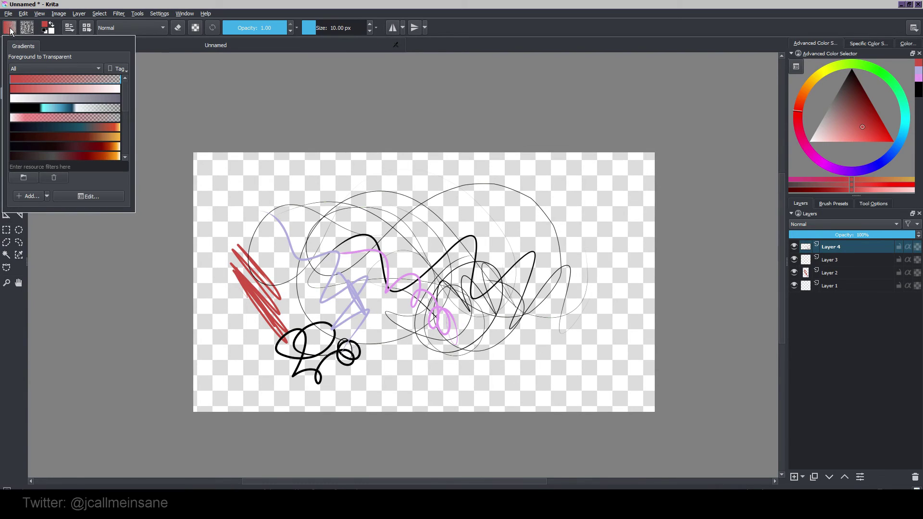
left_click(27, 28)
left_click(44, 28)
left_click(51, 25)
left_click(51, 25)
left_click(51, 25)
left_click(51, 26)
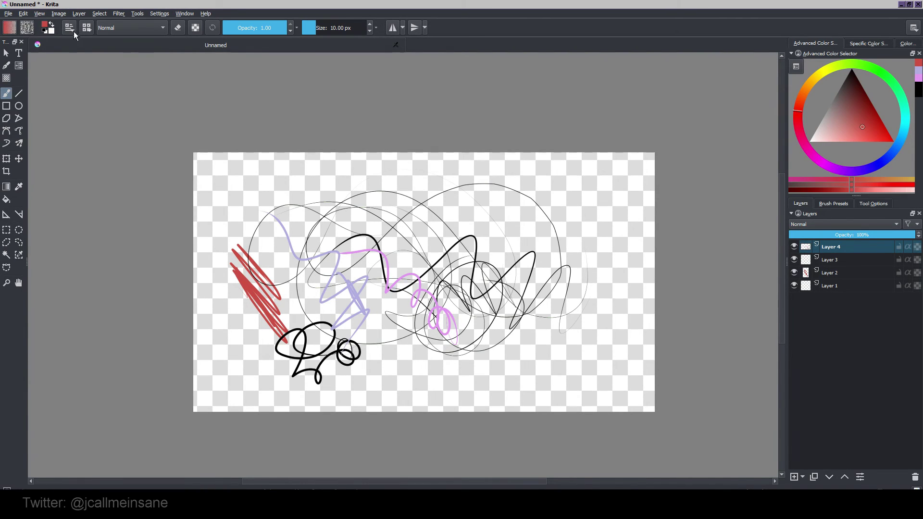
Look through the brush settings editor and the brush preset list
left_click(73, 30)
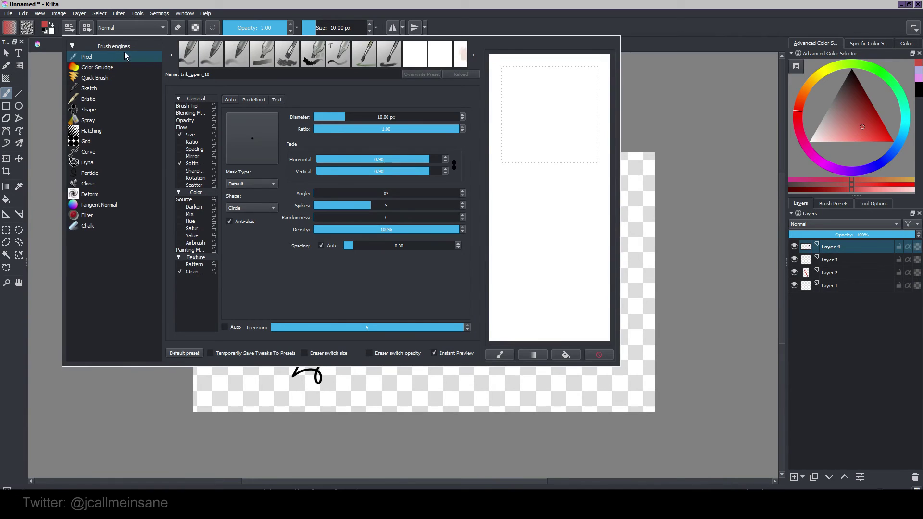
left_click(27, 27)
scroll(120, 96, "up", 3)
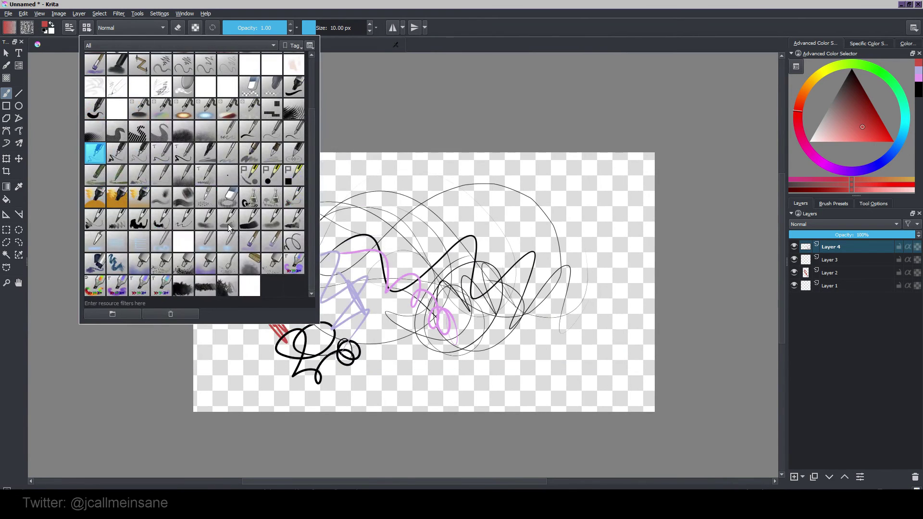
left_click_drag(316, 227, 316, 292)
left_click(140, 28)
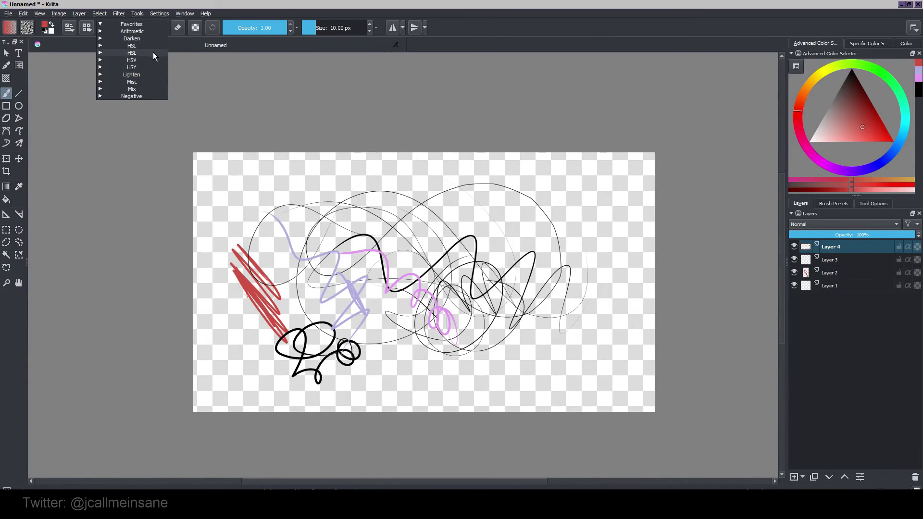
Set the brush blend mode to Darken and paint a thin red stroke
left_click(153, 53)
left_click(162, 28)
left_click(148, 38)
left_click(131, 53)
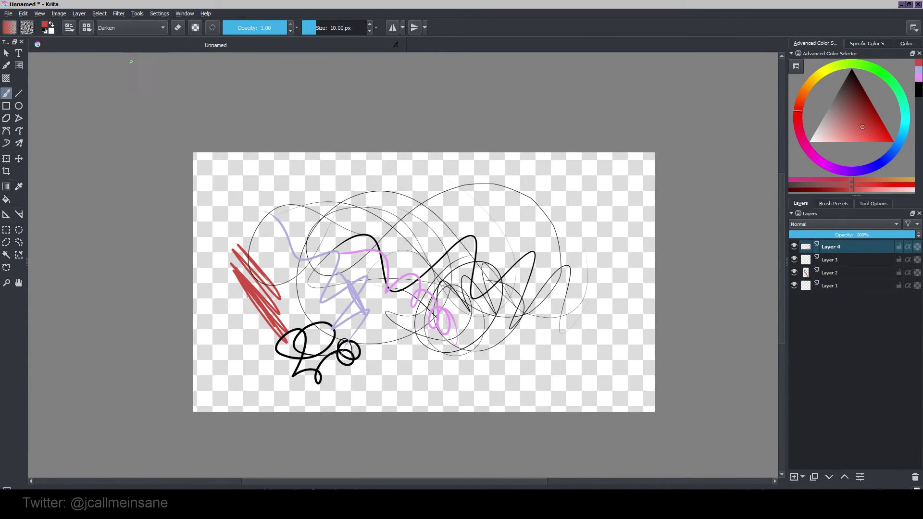
mouse_move(293, 288)
left_mouse_down()
mouse_move(281, 311)
mouse_move(265, 311)
mouse_move(293, 270)
left_mouse_up()
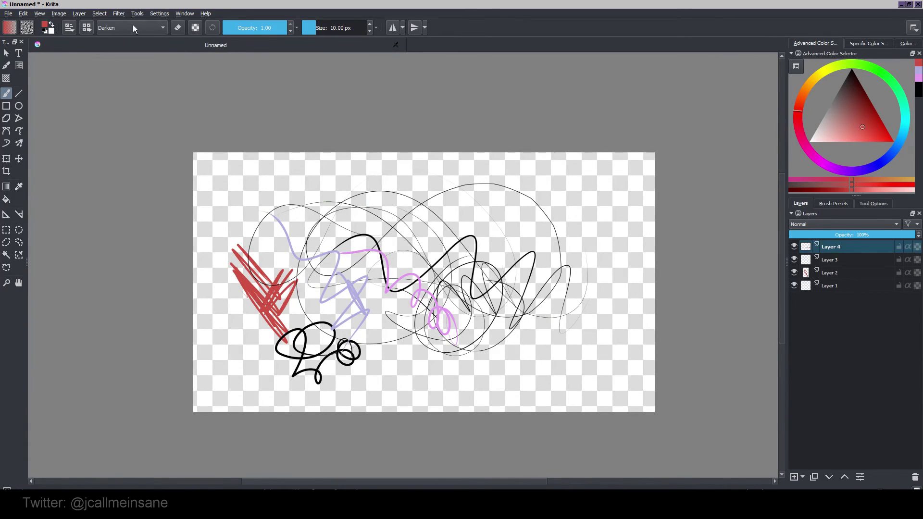
Mark Darker Color and Darken as favourite blend modes, then paint red zigzags on the left
left_click(134, 27)
left_click(102, 38)
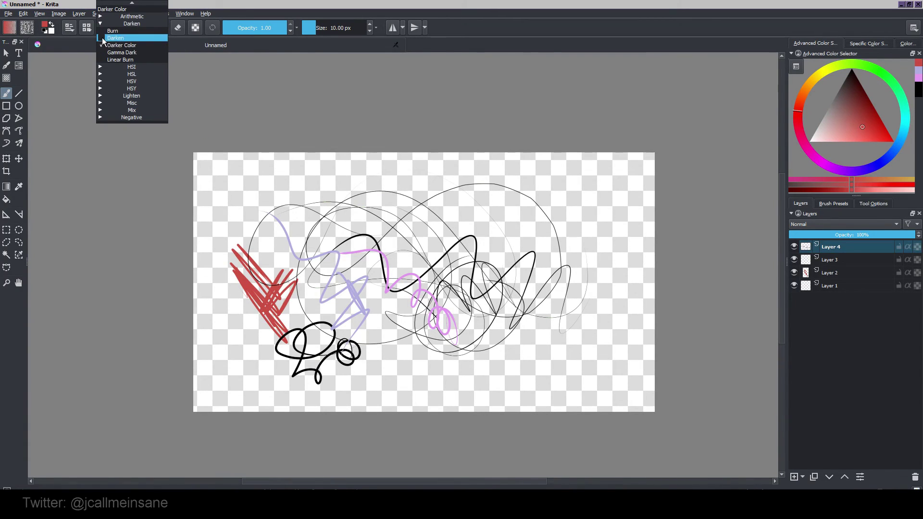
left_click(102, 38)
left_click(169, 132)
mouse_move(239, 265)
left_mouse_down()
mouse_move(255, 315)
mouse_move(308, 300)
mouse_move(315, 310)
mouse_move(332, 289)
mouse_move(343, 303)
mouse_move(336, 296)
mouse_move(361, 277)
mouse_move(346, 289)
mouse_move(358, 281)
mouse_move(344, 310)
mouse_move(370, 284)
mouse_move(360, 320)
mouse_move(366, 308)
mouse_move(371, 315)
mouse_move(349, 338)
mouse_move(384, 334)
left_mouse_up()
Make Layer 2 active and collapse the Favorites group in the blend mode list
left_click(830, 273)
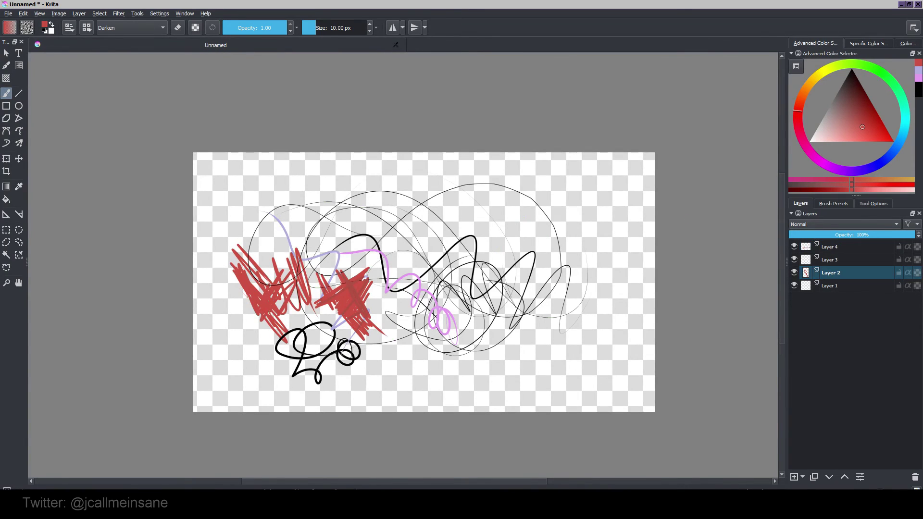
left_click(147, 28)
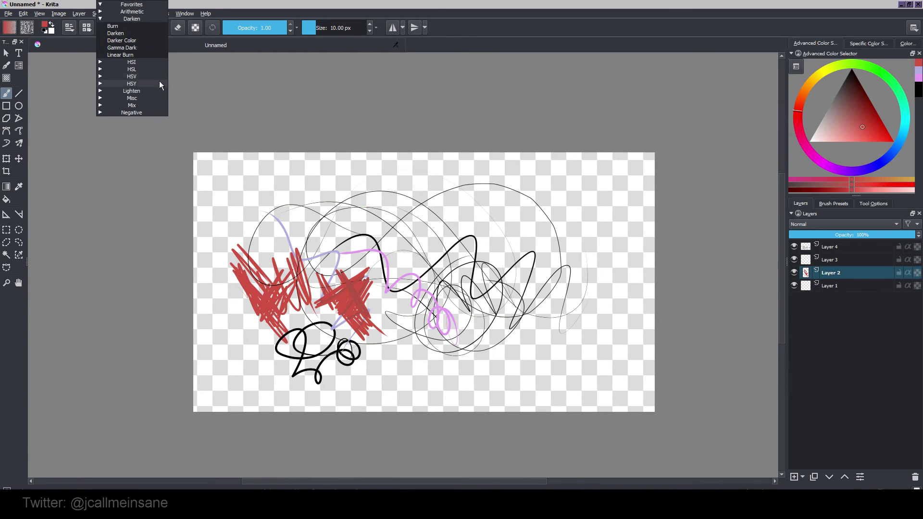
left_click(221, 108)
left_click(153, 28)
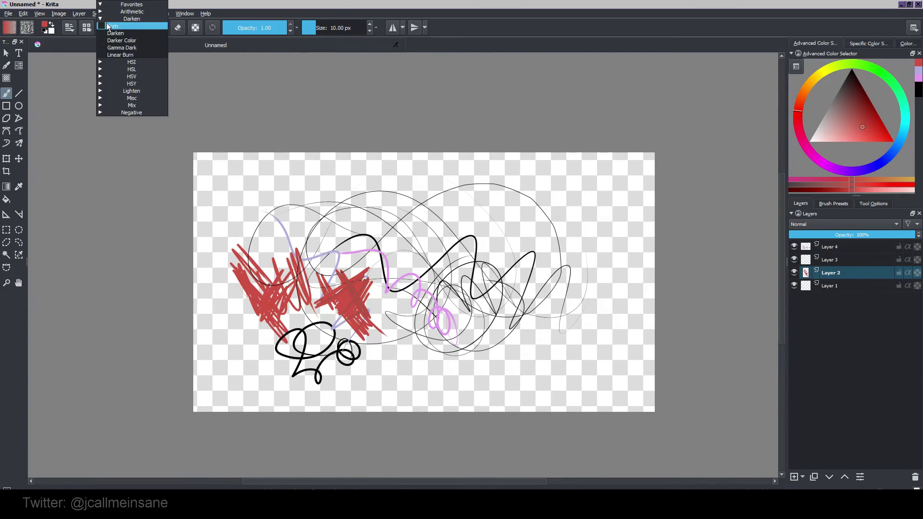
left_click(132, 25)
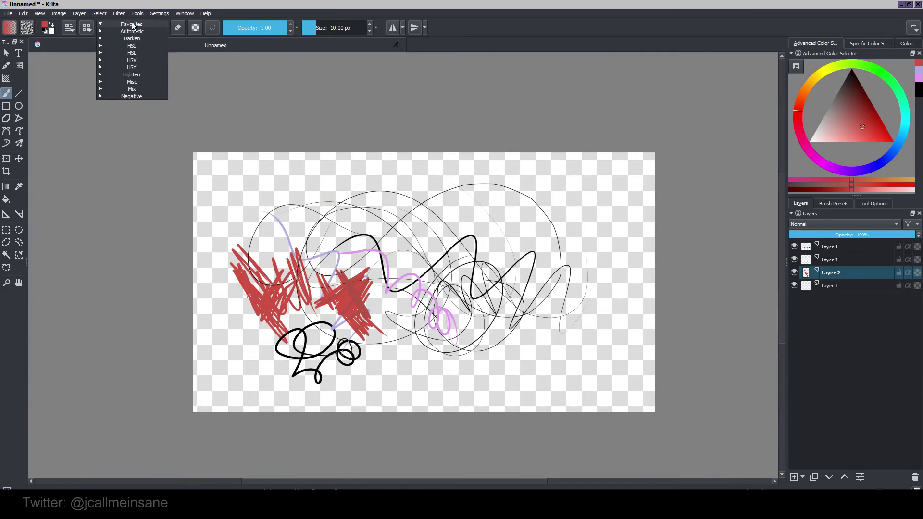
left_click(210, 103)
Switch to an eraser preset from the pop-up palette and erase parts of the centre-left red hatching
mouse_move(283, 294)
left_mouse_down()
mouse_move(281, 306)
mouse_move(271, 304)
mouse_move(251, 269)
left_mouse_up()
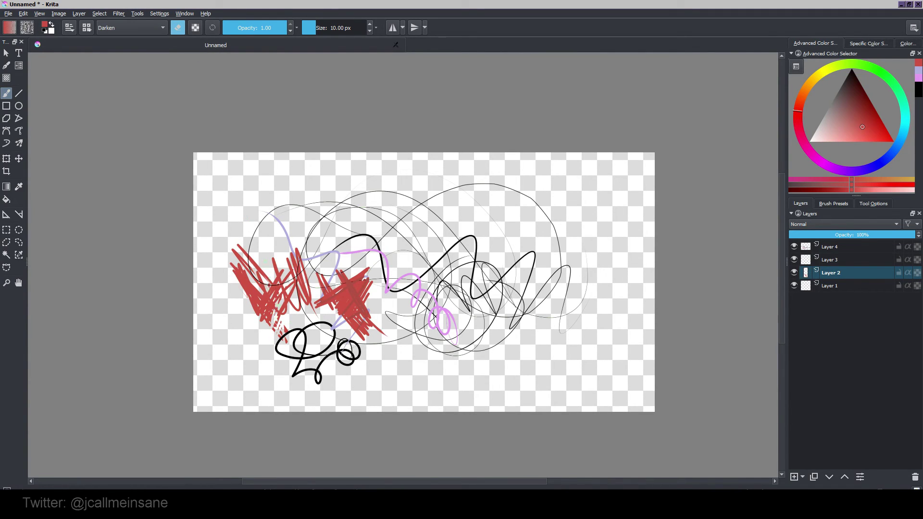
right_click(267, 277)
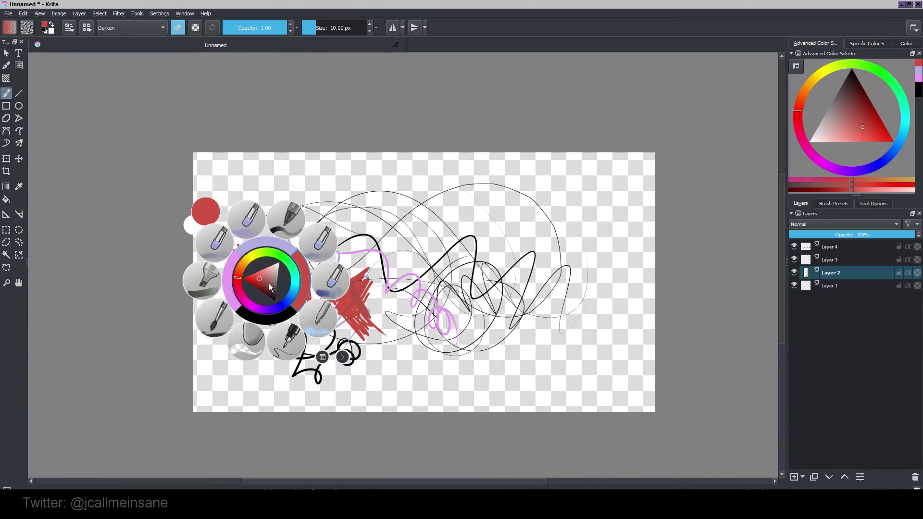
left_click(250, 349)
mouse_move(280, 332)
left_mouse_down()
mouse_move(300, 339)
mouse_move(236, 245)
left_mouse_up()
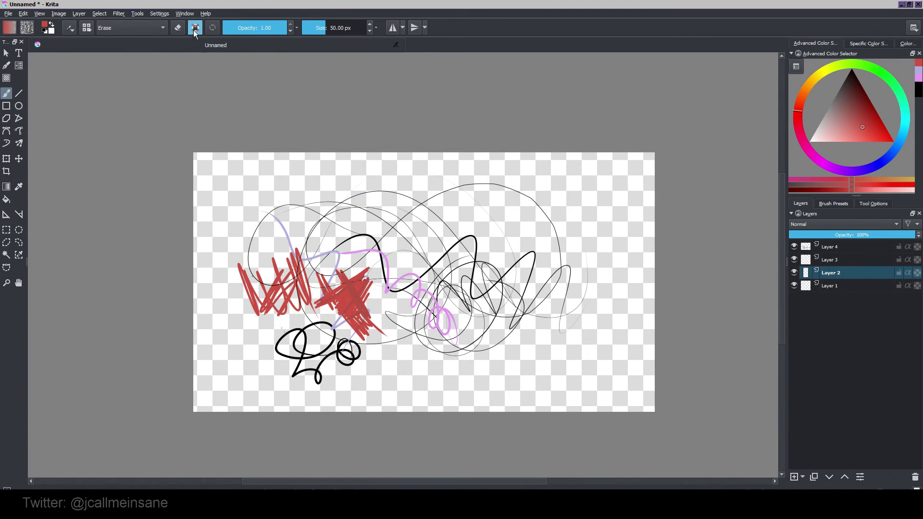
Set brush opacity to 0.39 and size to about 56 px, and return to a normal painting brush
left_click(196, 29)
left_click_drag(259, 29, 248, 31)
left_click_drag(328, 31, 340, 28)
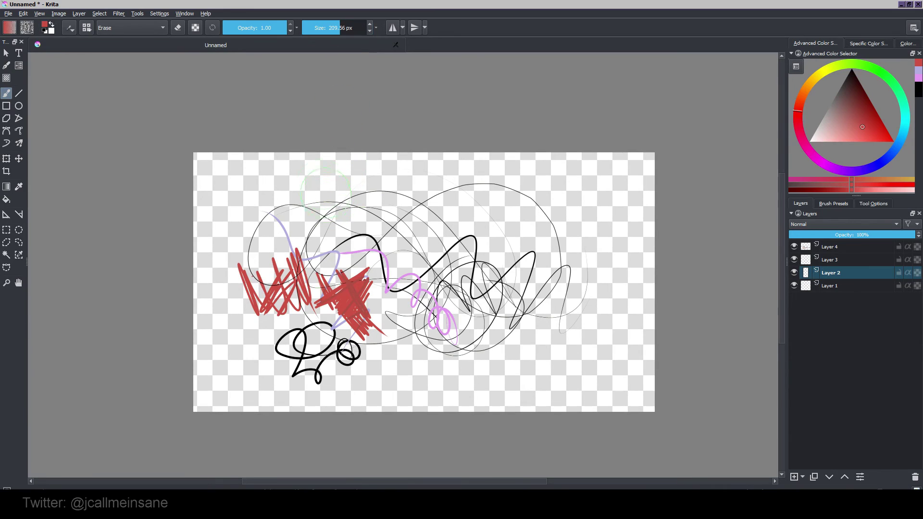
left_click(328, 32)
right_click(290, 212)
left_click(308, 272)
Paint large red strokes across the middle, lower area and top, resizing the brush between 290 px and 27 px
left_click_drag(294, 276, 308, 219)
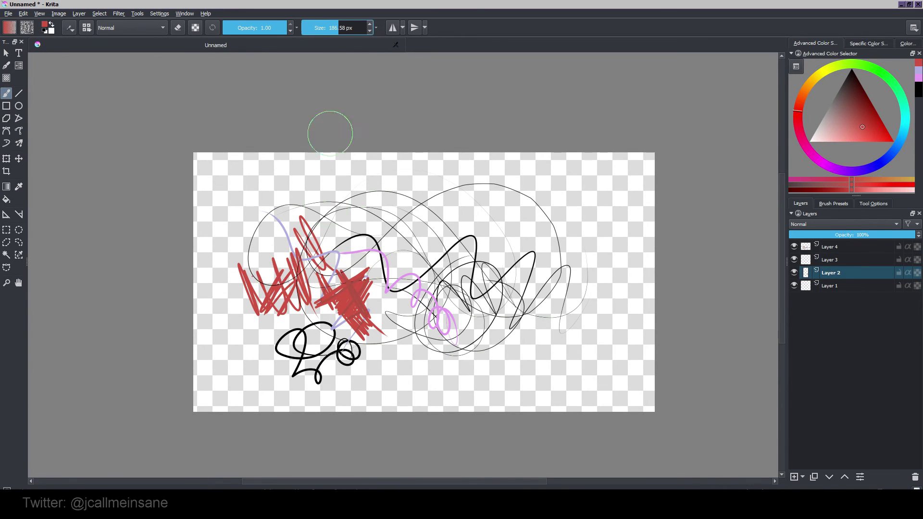
mouse_move(328, 177)
left_mouse_down()
mouse_move(336, 226)
mouse_move(447, 269)
mouse_move(423, 337)
mouse_move(347, 321)
mouse_move(336, 370)
mouse_move(270, 303)
mouse_move(247, 241)
left_mouse_up()
left_click_drag(508, 353, 511, 353)
left_click_drag(332, 28, 345, 30)
mouse_move(387, 193)
left_mouse_down()
mouse_move(347, 191)
mouse_move(484, 203)
mouse_move(505, 236)
left_mouse_up()
left_click_drag(333, 35, 328, 30)
mouse_move(556, 155)
left_mouse_down()
mouse_move(519, 257)
mouse_move(596, 376)
mouse_move(466, 439)
mouse_move(411, 427)
mouse_move(324, 436)
mouse_move(204, 423)
mouse_move(256, 99)
mouse_move(303, 149)
left_mouse_up()
Fill the remaining top-left, top-right and right-side gaps with red, ending at about 140 px brush size
left_click_drag(328, 29, 349, 32)
mouse_move(299, 186)
left_mouse_down()
mouse_move(232, 221)
mouse_move(298, 158)
left_mouse_up()
mouse_move(534, 178)
left_mouse_down()
mouse_move(591, 231)
mouse_move(565, 211)
mouse_move(584, 206)
mouse_move(604, 179)
left_mouse_up()
left_click(515, 392)
left_click(336, 32)
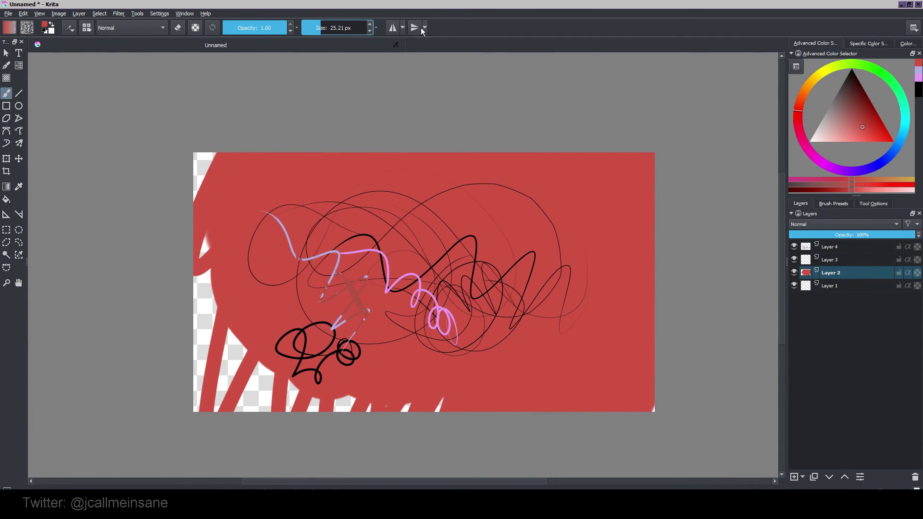
Shift the hue to blue, enable horizontal mirror, and paint a thick mirrored blue looping stroke
right_click(427, 210)
right_click(468, 274)
left_click_drag(904, 126, 859, 120)
left_click(398, 31)
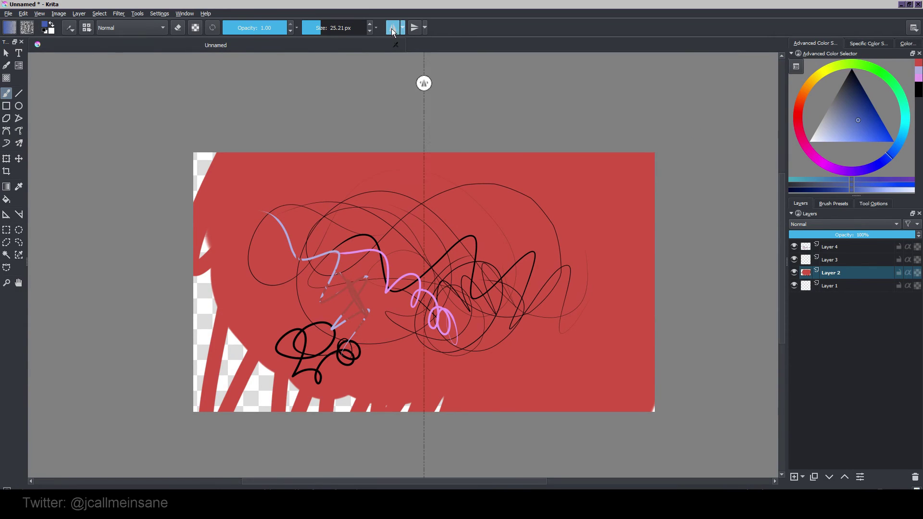
mouse_move(354, 292)
left_mouse_down()
mouse_move(358, 211)
mouse_move(267, 342)
mouse_move(299, 216)
mouse_move(394, 211)
mouse_move(379, 289)
mouse_move(307, 164)
mouse_move(243, 192)
mouse_move(366, 333)
mouse_move(351, 227)
left_mouse_up()
On Layer 4, add vertical mirroring and paint two white curls into four quadrants, then disable horizontal mirror
left_click(826, 248)
left_click(414, 27)
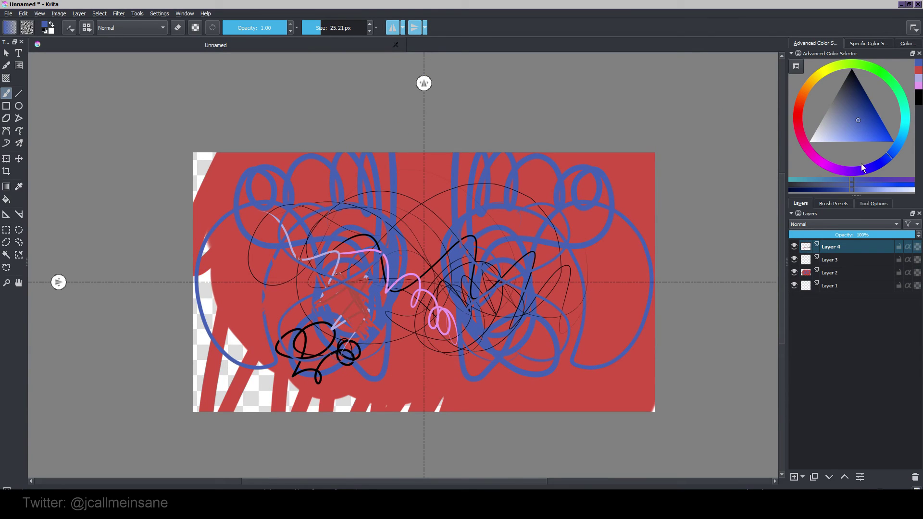
mouse_move(859, 157)
left_mouse_down()
mouse_move(838, 133)
mouse_move(802, 154)
left_mouse_up()
mouse_move(291, 226)
left_mouse_down()
mouse_move(382, 193)
mouse_move(268, 268)
mouse_move(218, 231)
mouse_move(387, 385)
mouse_move(519, 332)
mouse_move(639, 348)
mouse_move(657, 337)
left_mouse_up()
left_click_drag(558, 224, 659, 181)
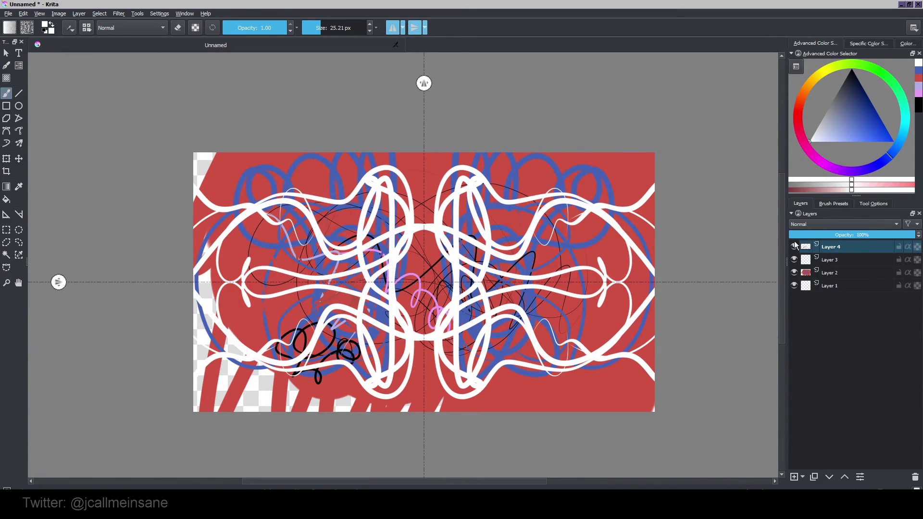
left_click(393, 27)
Turn off vertical mirror painting and set the brush opacity to 0.81
left_click(415, 27)
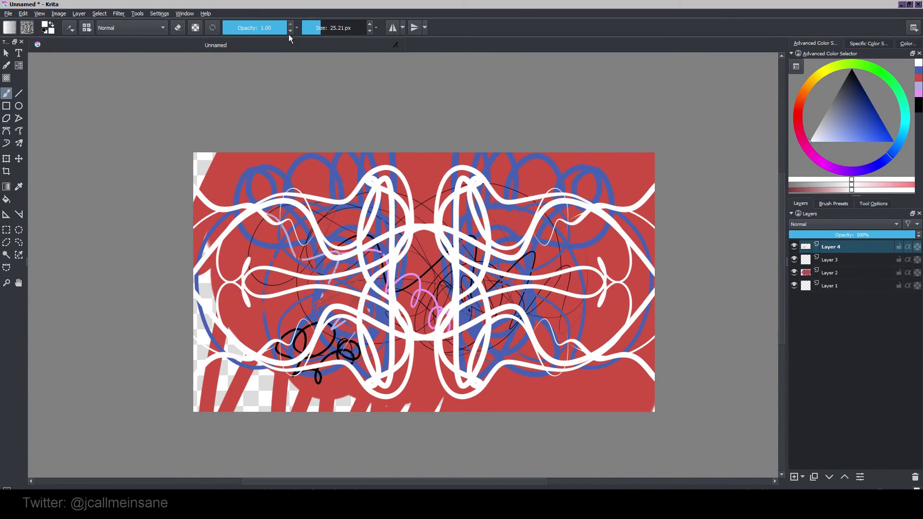
left_click(265, 31)
left_click_drag(265, 31, 275, 30)
Hide Layers 2 and 4, make Layer 3 active, then show Layers 4 and 2 again
left_click(794, 273)
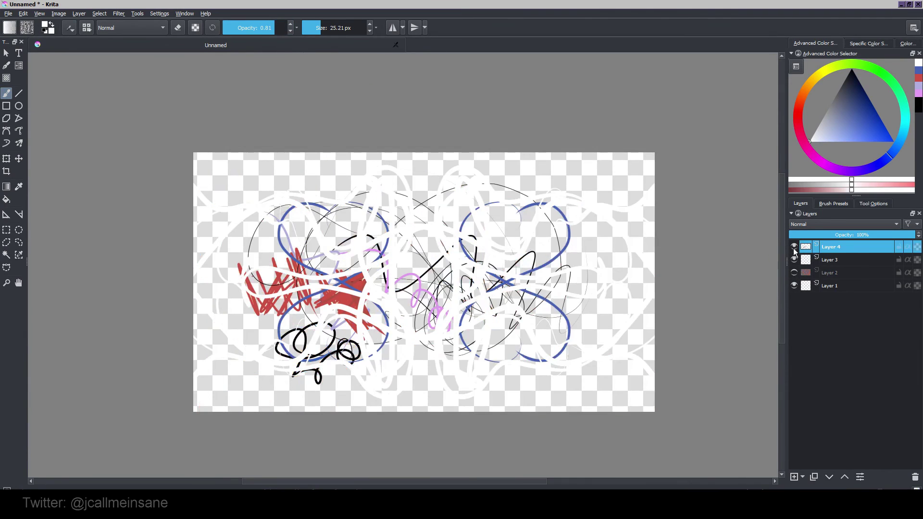
left_click(794, 247)
left_click(829, 260)
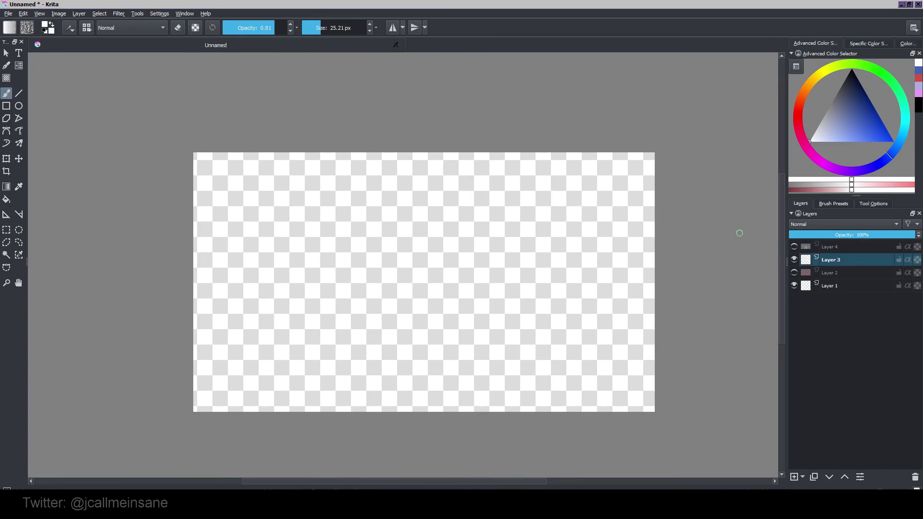
left_click(794, 248)
left_click(794, 273)
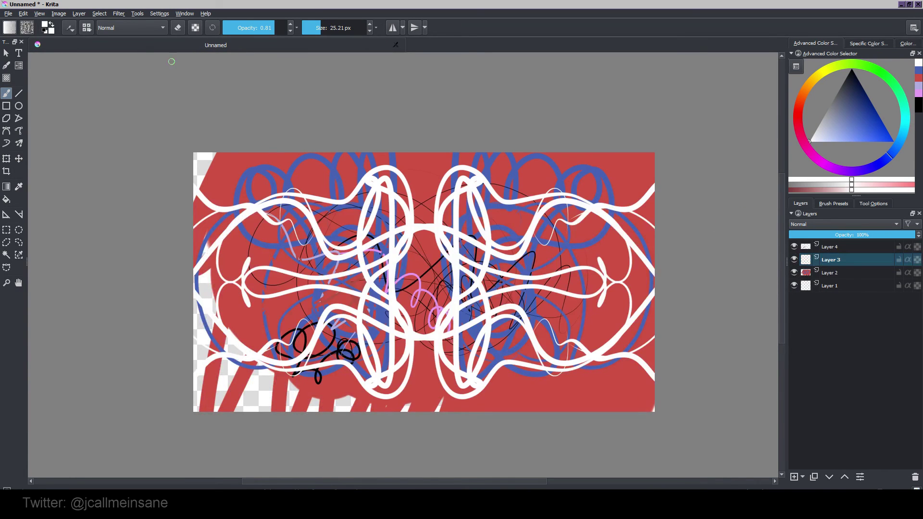
Save the drawing through File > Save As under the file name masterpiece.kra
left_click(10, 14)
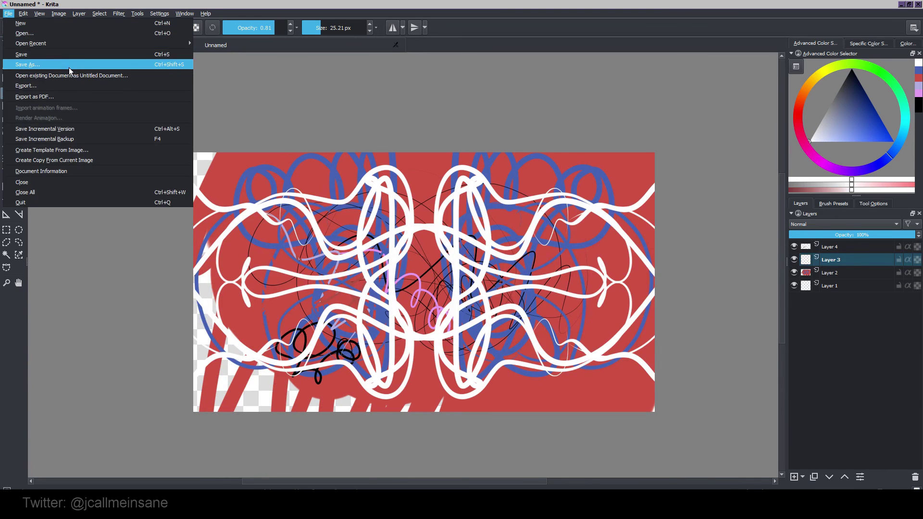
left_click(27, 56)
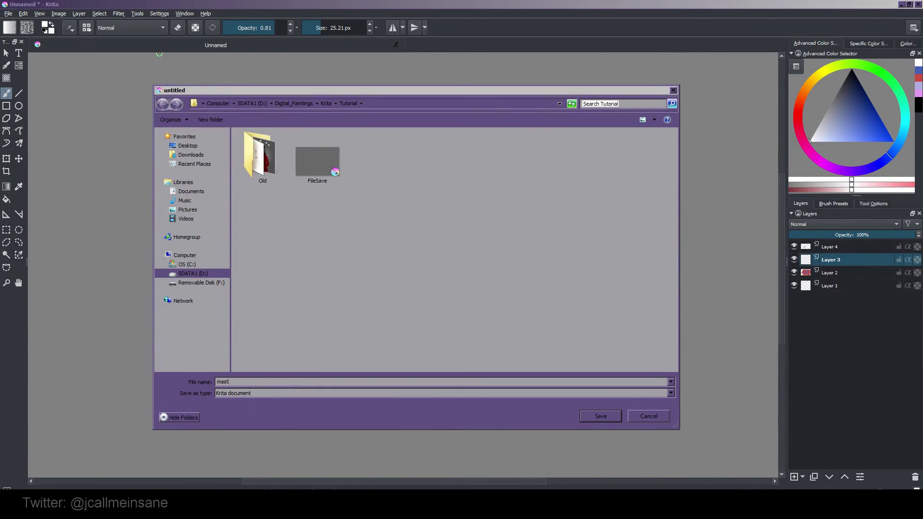
key("Return")
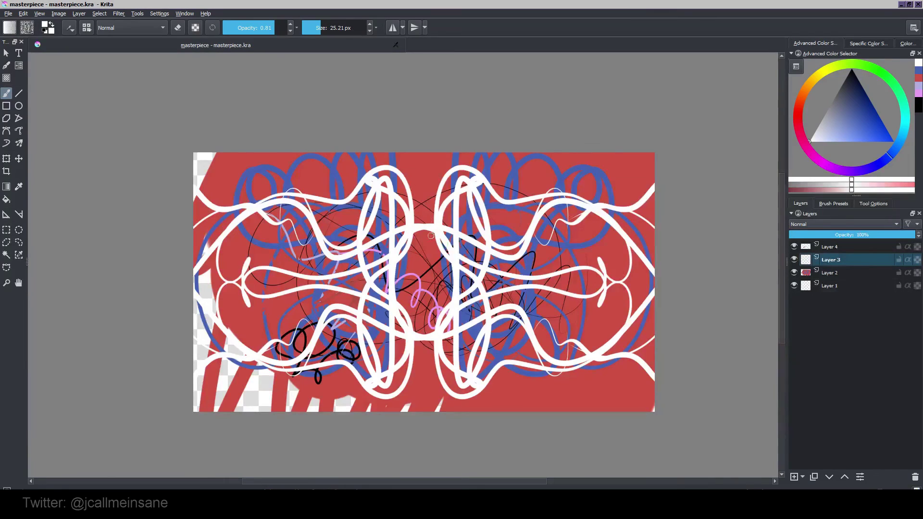
Pick a rosy-brown colour and paint a faint stroke on Layer 3
right_click(293, 167)
right_click(310, 231)
left_click(838, 123)
left_click(800, 101)
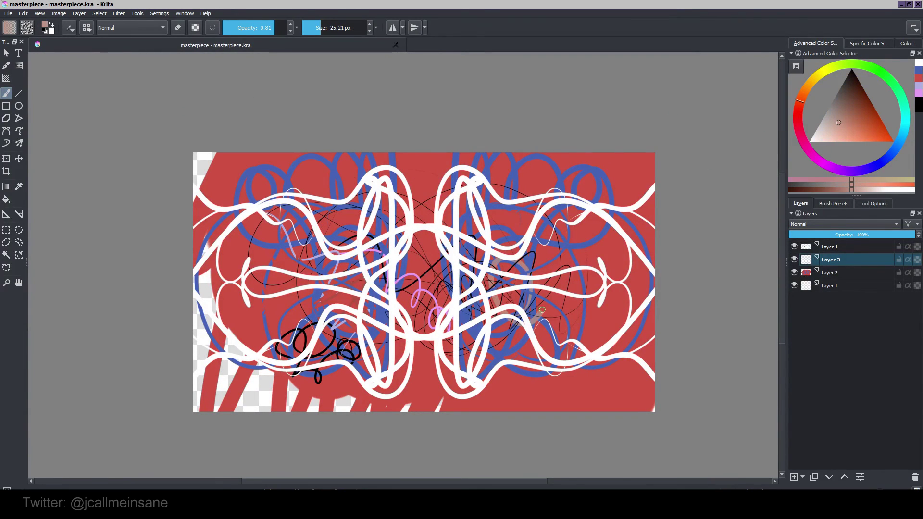
mouse_move(505, 238)
left_mouse_down()
mouse_move(298, 241)
mouse_move(385, 212)
left_mouse_up()
Paint three translucent magenta strokes on Layer 4 and save incremental version masterpiece_001.kra
left_click(829, 247)
left_click(852, 170)
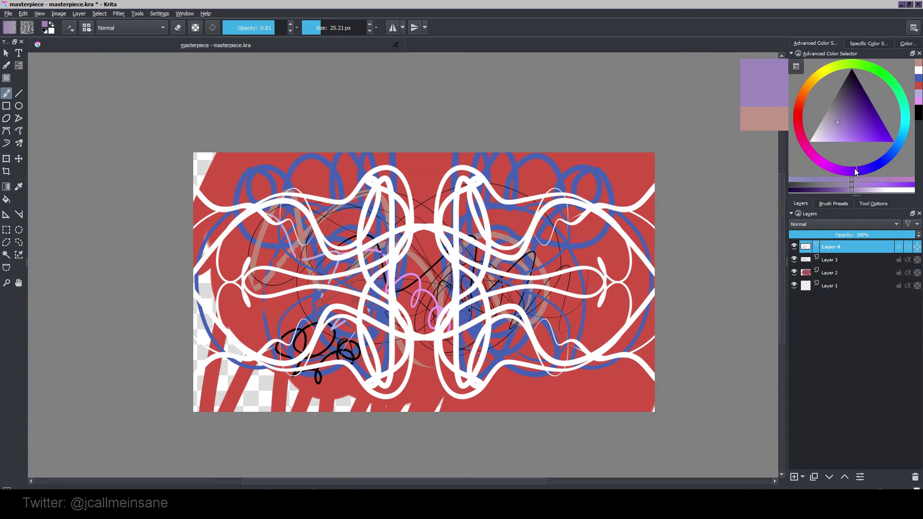
left_click_drag(852, 172, 823, 164)
left_click_drag(385, 258, 426, 322)
left_click_drag(418, 211, 433, 269)
left_click_drag(515, 247, 387, 357)
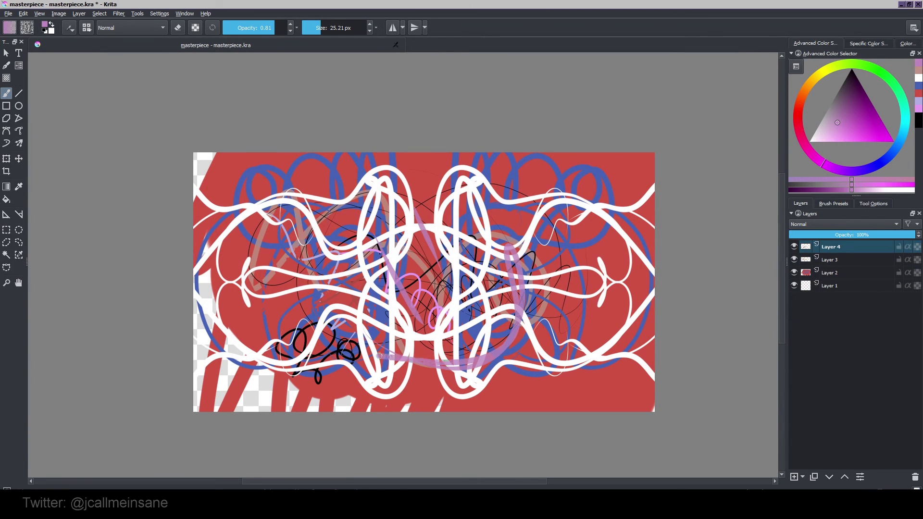
left_click(8, 13)
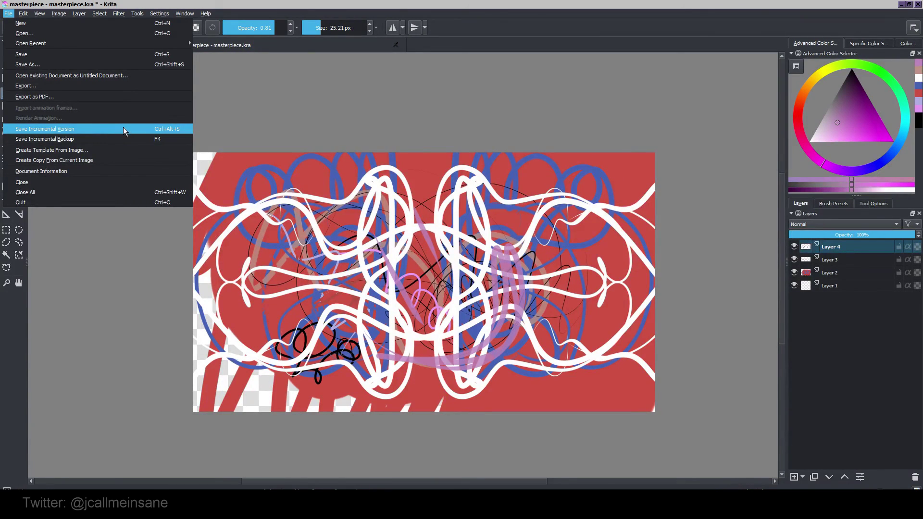
left_click(88, 128)
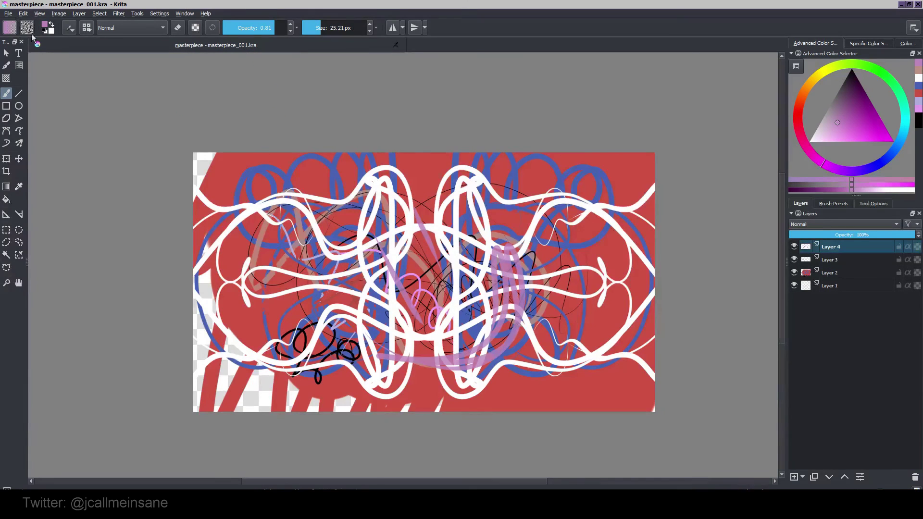
Save the next incremental version, masterpiece_002.kra
left_click(8, 13)
left_click(67, 130)
left_click(8, 13)
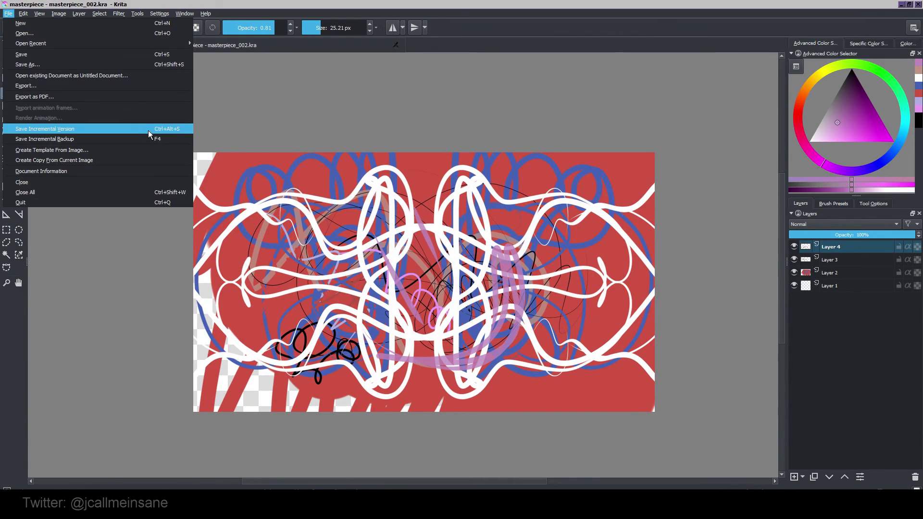
left_click(399, 224)
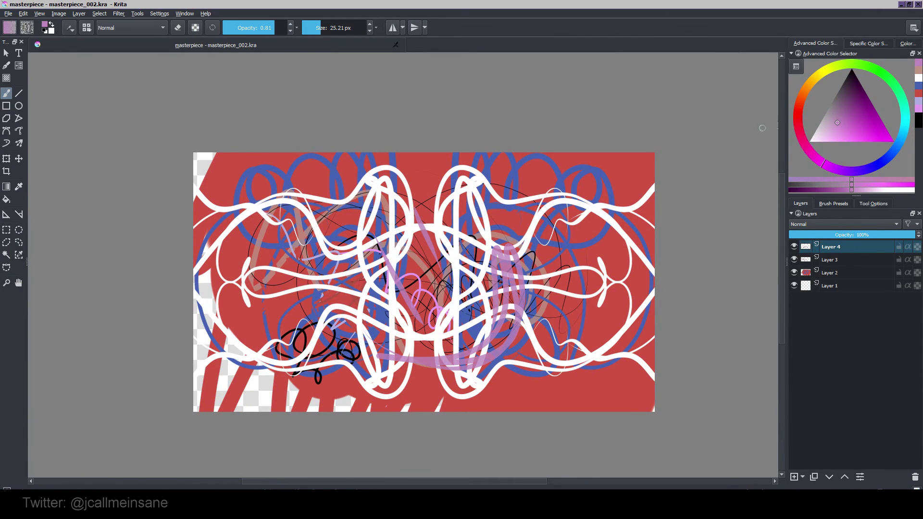
Shift the hue to green, paint green zigzags and loops, and save incremental version masterpiece_003.kra
mouse_move(886, 158)
left_mouse_down()
mouse_move(903, 137)
mouse_move(890, 102)
left_mouse_up()
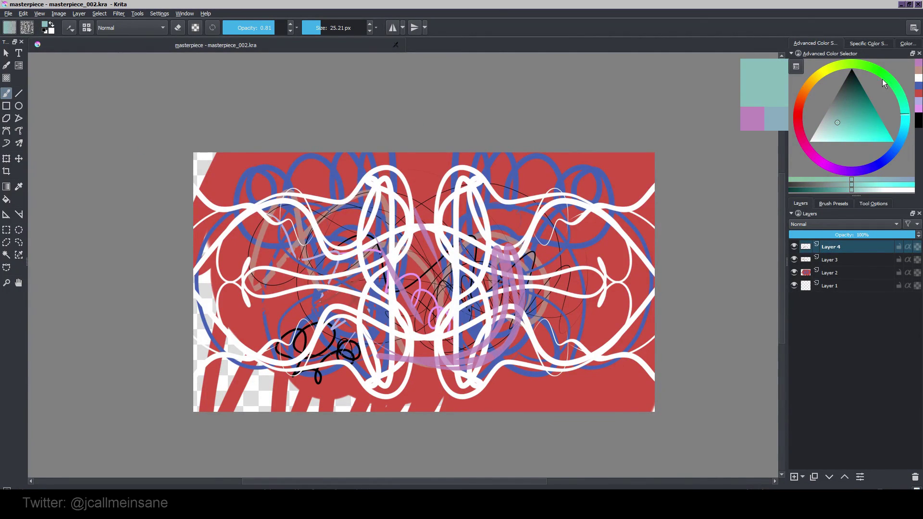
left_click(888, 83)
mouse_move(514, 175)
left_mouse_down()
mouse_move(402, 228)
mouse_move(361, 331)
left_mouse_up()
mouse_move(423, 270)
left_mouse_down()
mouse_move(578, 289)
mouse_move(505, 337)
mouse_move(308, 269)
mouse_move(433, 327)
left_mouse_up()
left_click(24, 14)
mouse_move(8, 13)
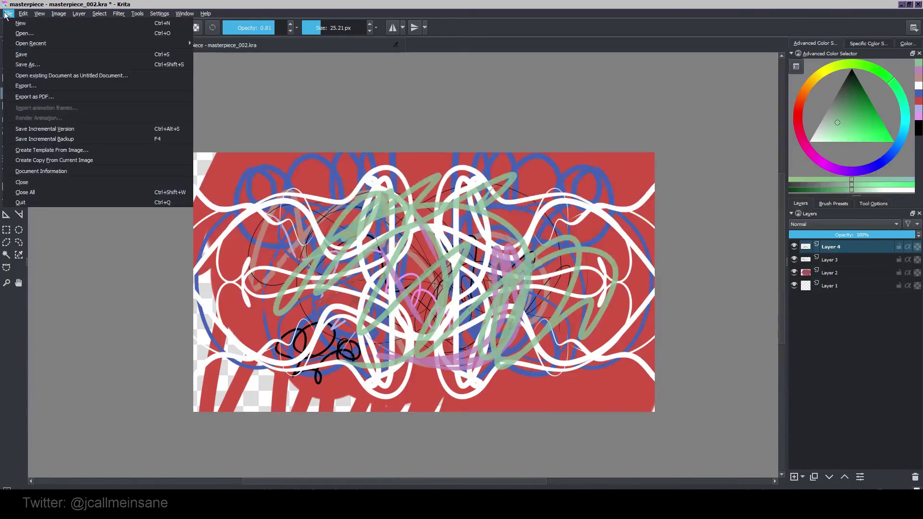
left_click(65, 130)
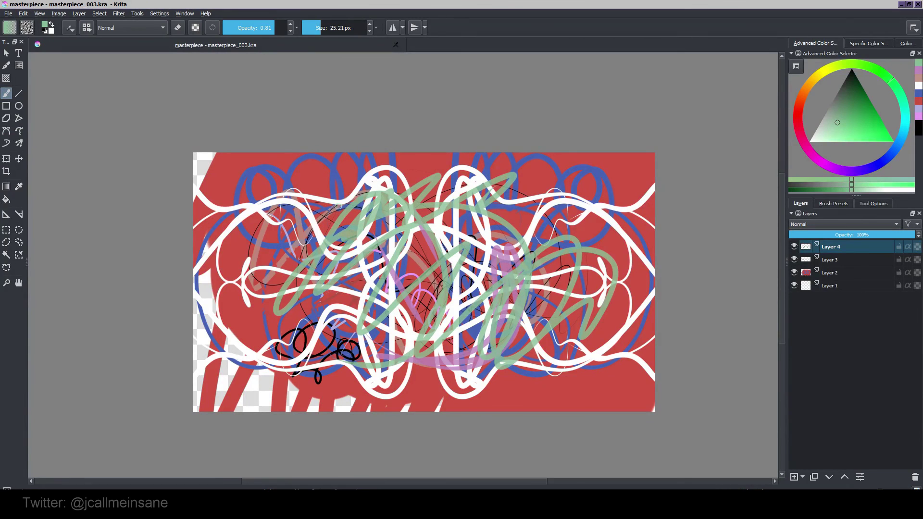
left_click(8, 14)
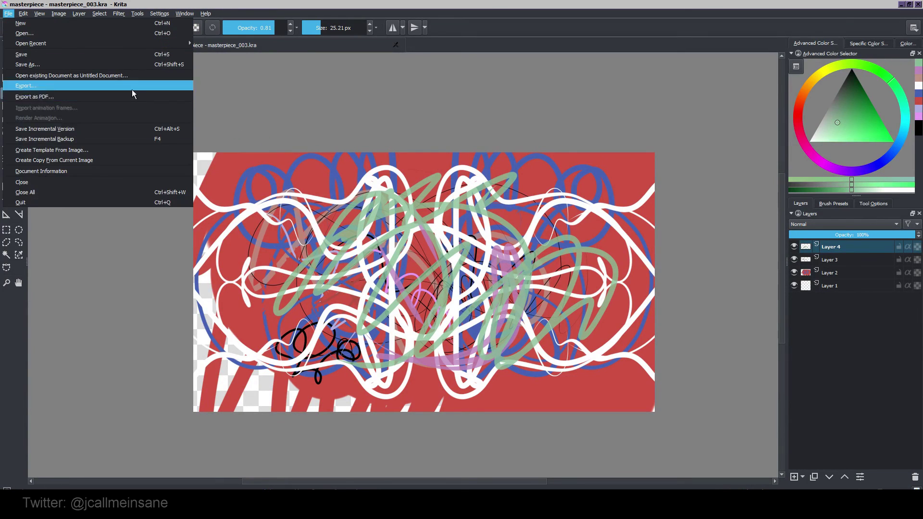
Export the artwork as JPEG file masterpieceforposting.jpeg with compression quality at 100%
left_click(91, 87)
left_click(348, 396)
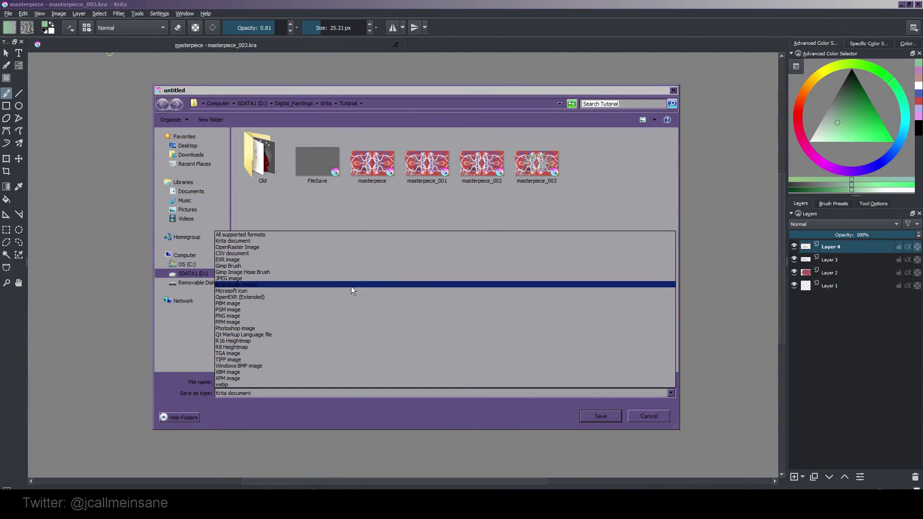
left_click(351, 279)
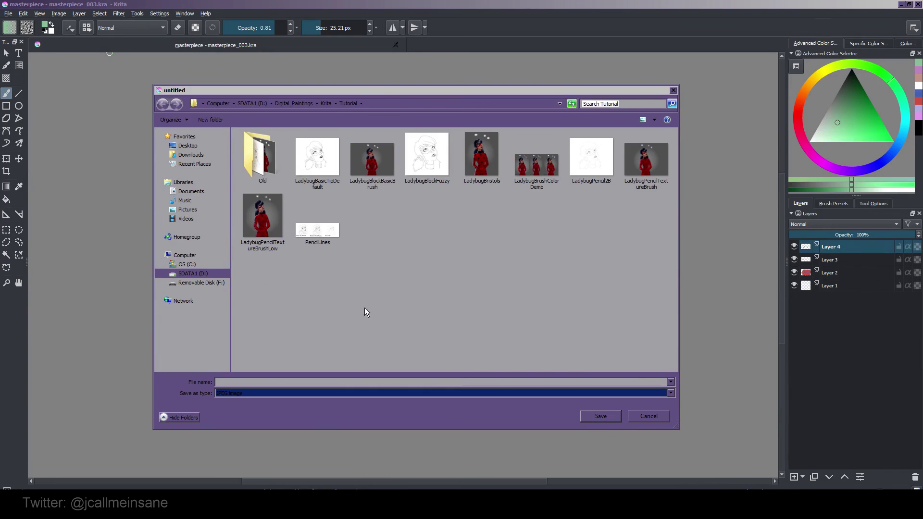
left_click(605, 416)
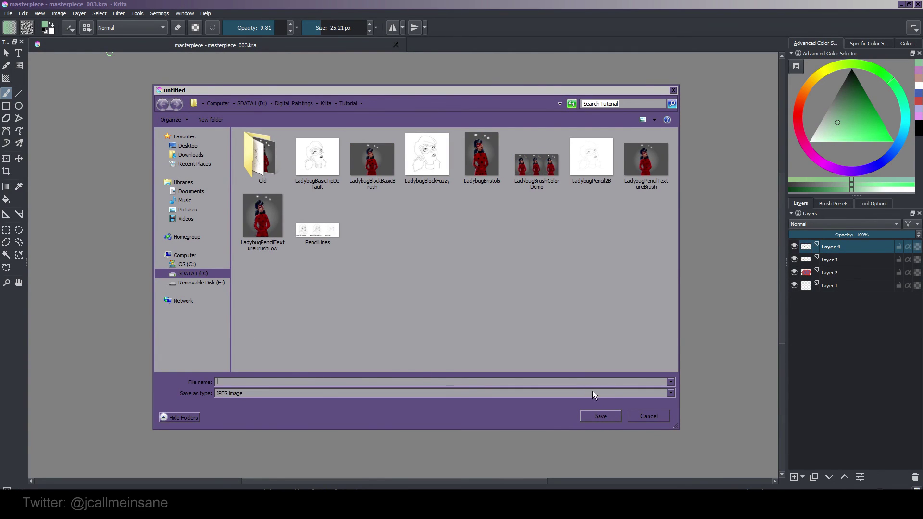
type("masterpie")
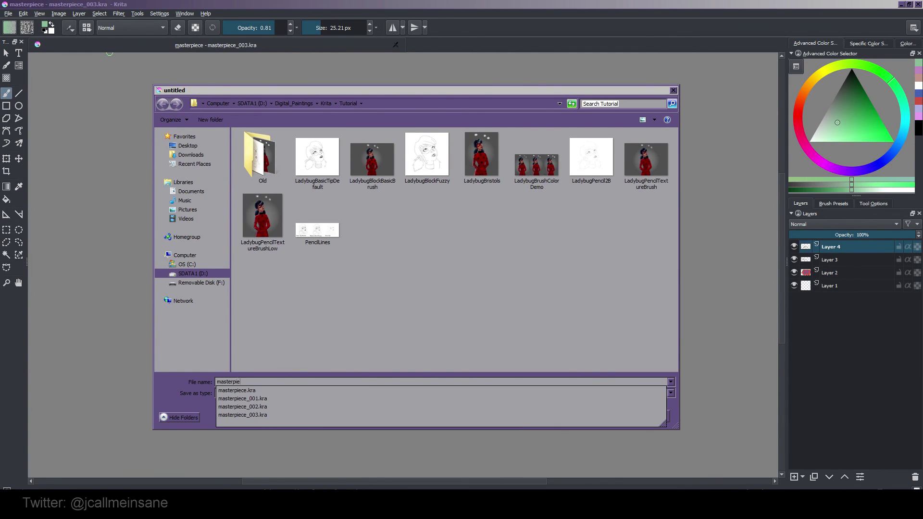
type("ceforposting")
key("Return")
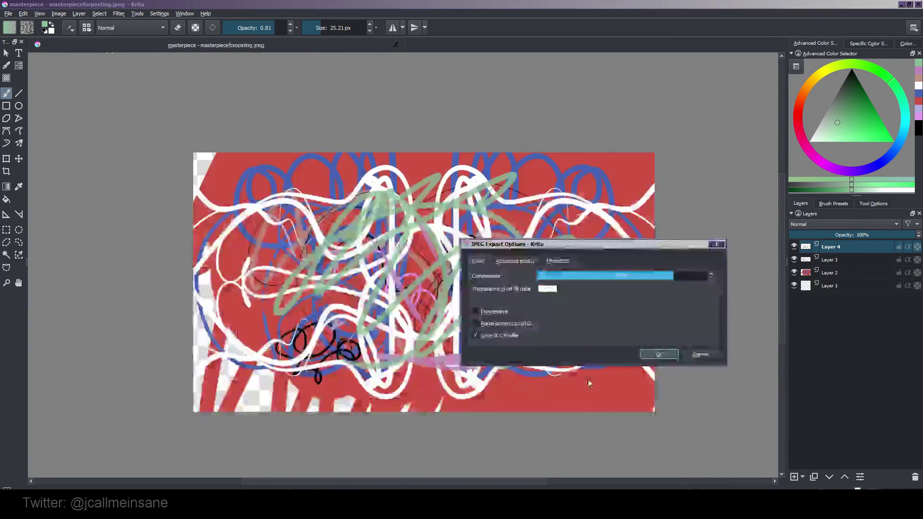
left_click(689, 275)
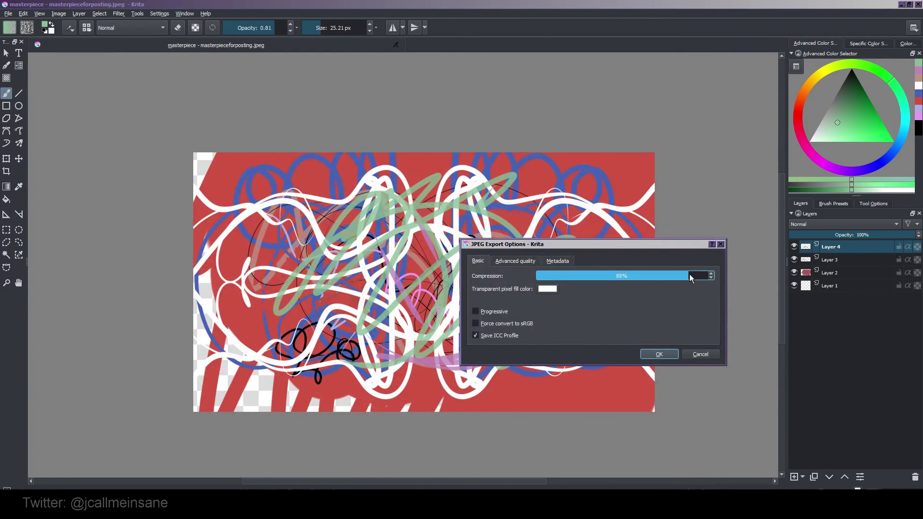
left_click(662, 357)
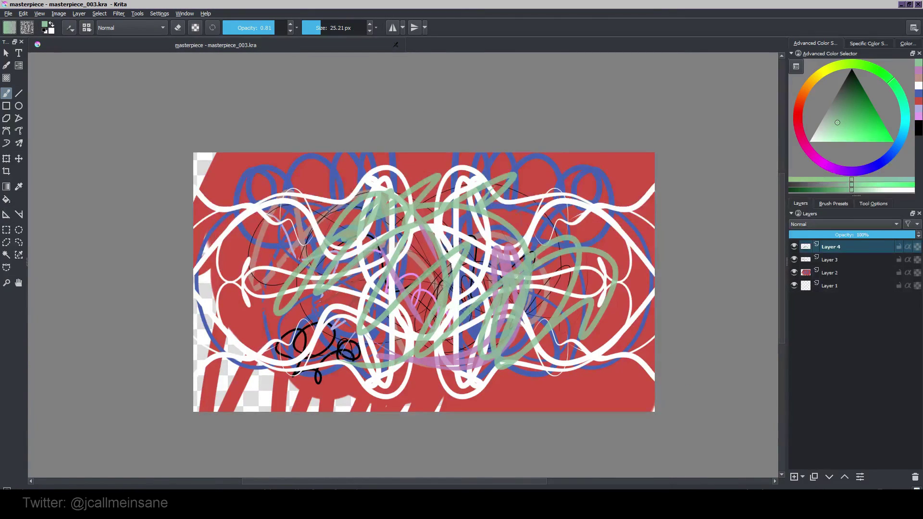
Browse file formats in Save As, cancel it, then paint a green stroke from upper left toward the right
left_click(9, 14)
mouse_move(144, 43)
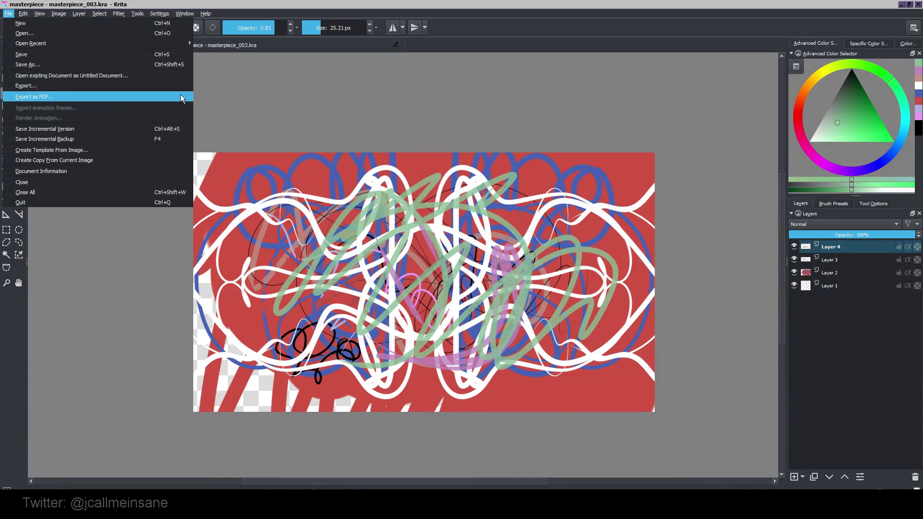
left_click(143, 65)
left_click(408, 394)
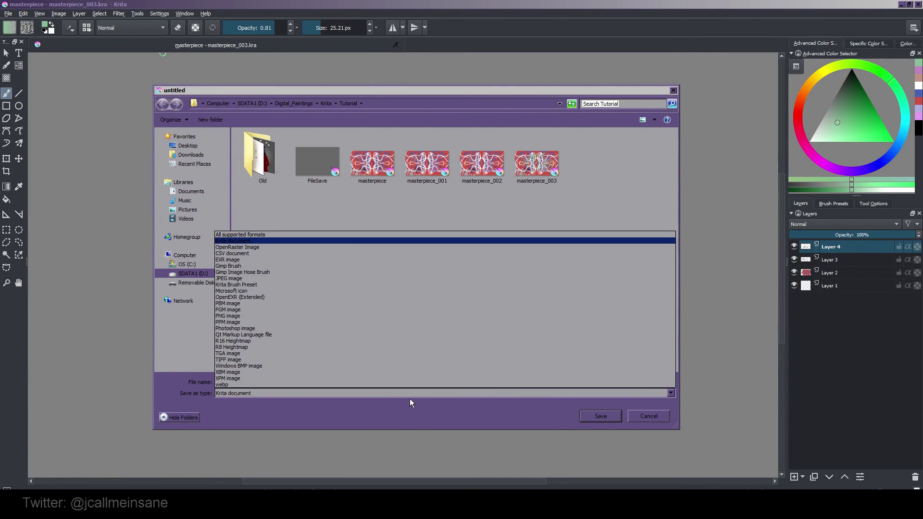
left_click(410, 395)
left_click(551, 395)
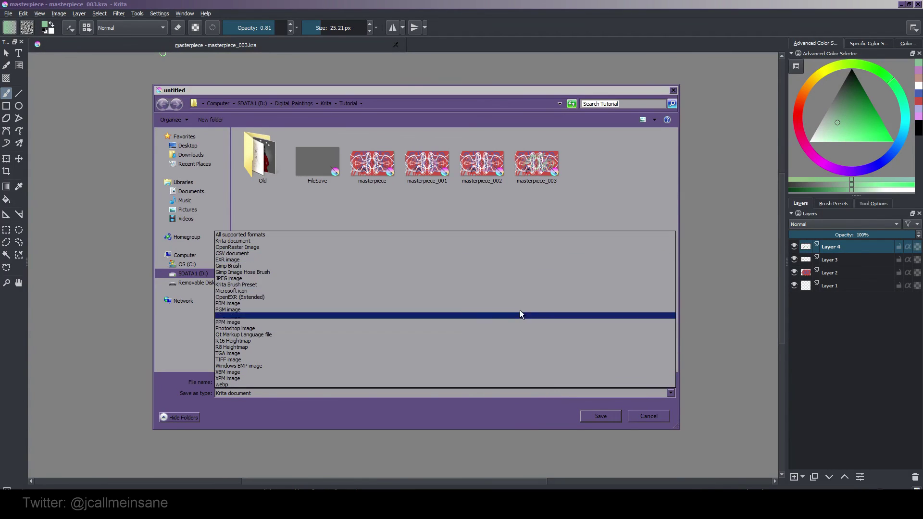
left_click(642, 403)
left_click(651, 416)
mouse_move(312, 176)
left_mouse_down()
mouse_move(295, 193)
mouse_move(366, 270)
mouse_move(463, 239)
mouse_move(583, 291)
left_mouse_up()
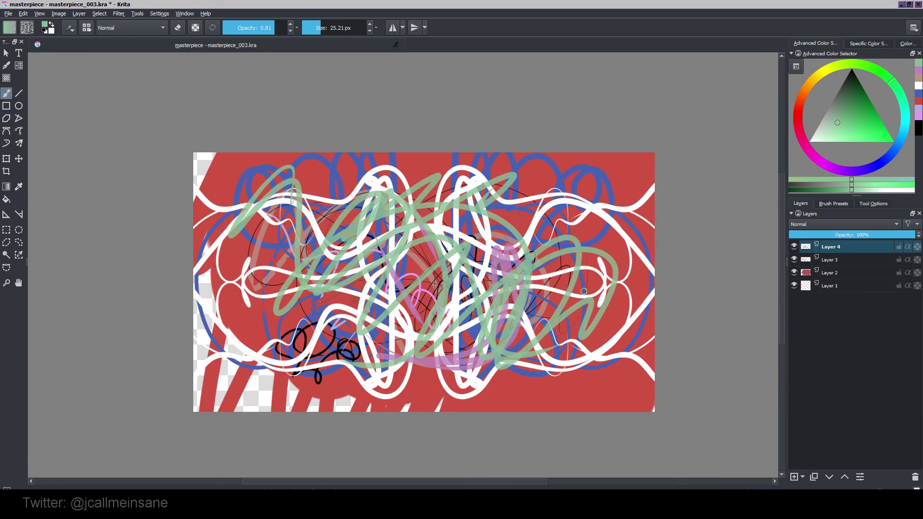